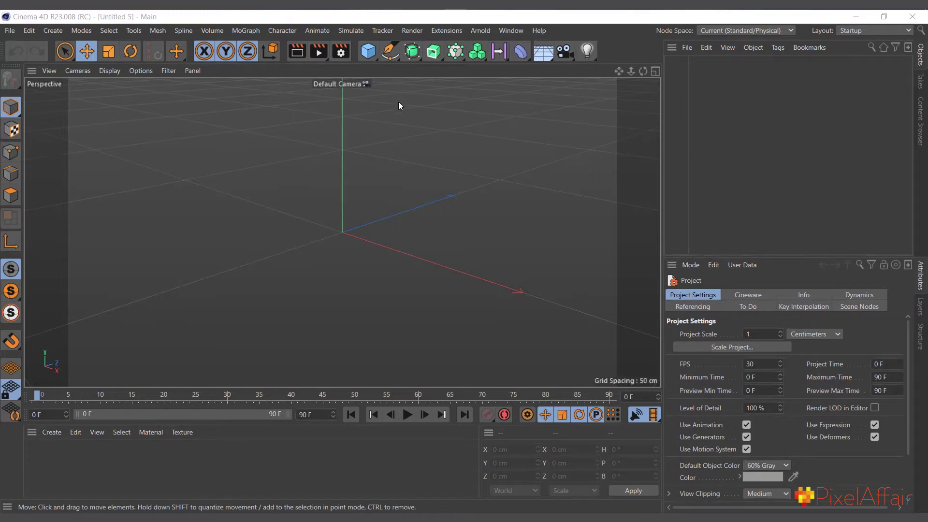
Step: Add a Text spline and a Flower spline, placing the flower beside the text at about X -302 cm
left_click(391, 52)
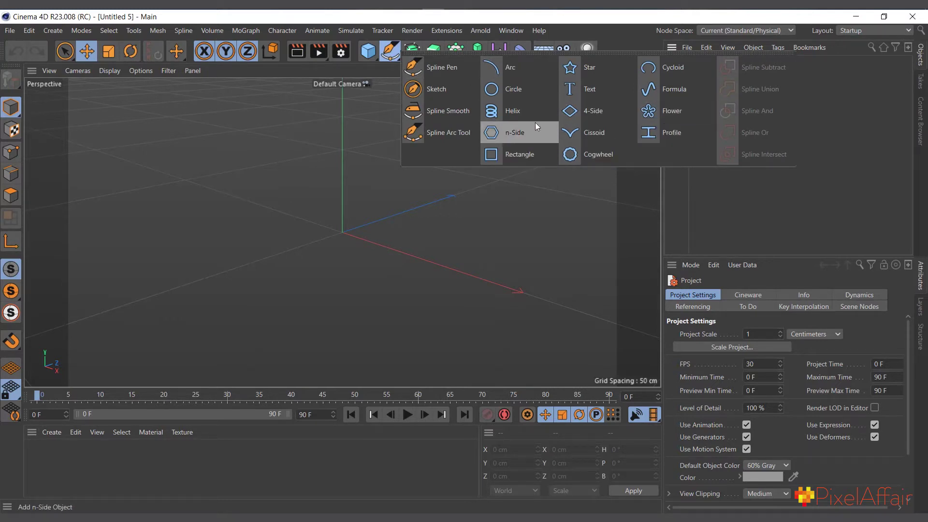
left_click(604, 91)
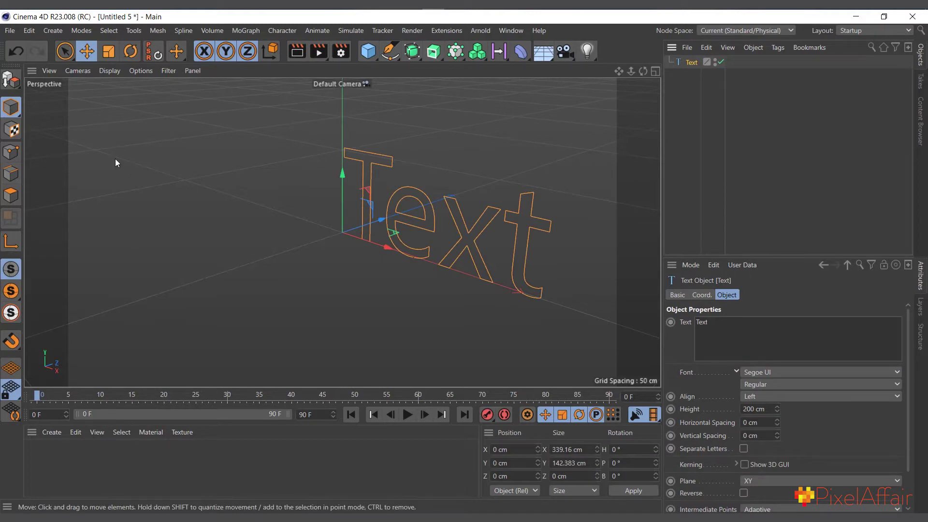
left_click(53, 30)
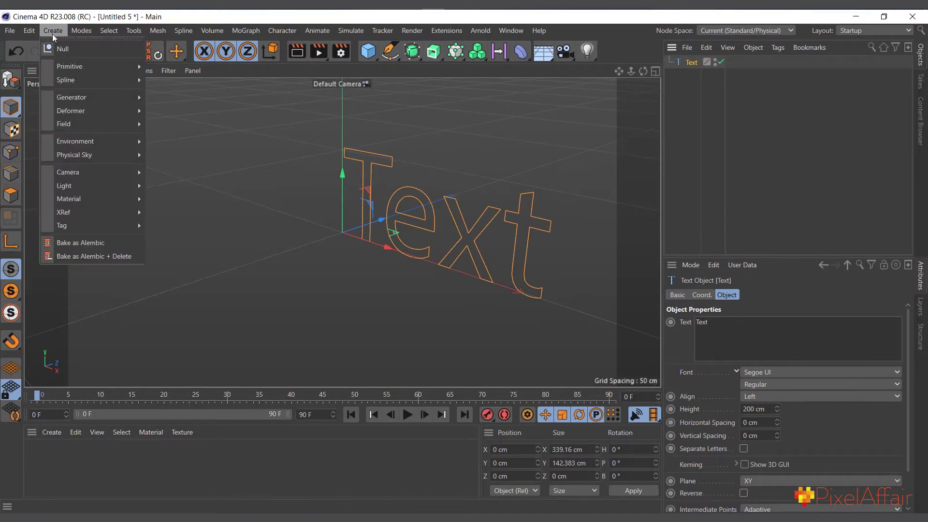
mouse_move(80, 78)
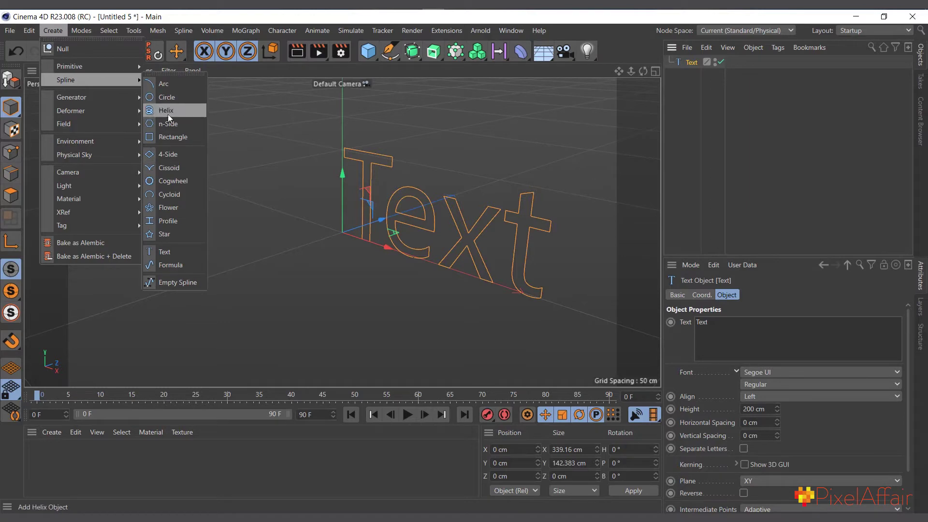
left_click(170, 210)
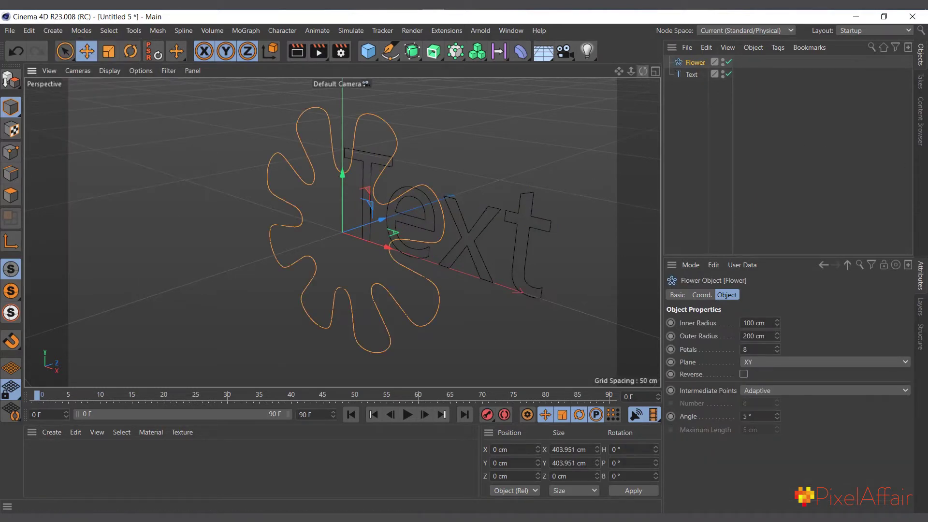
left_click_drag(309, 222, 237, 242, "alt")
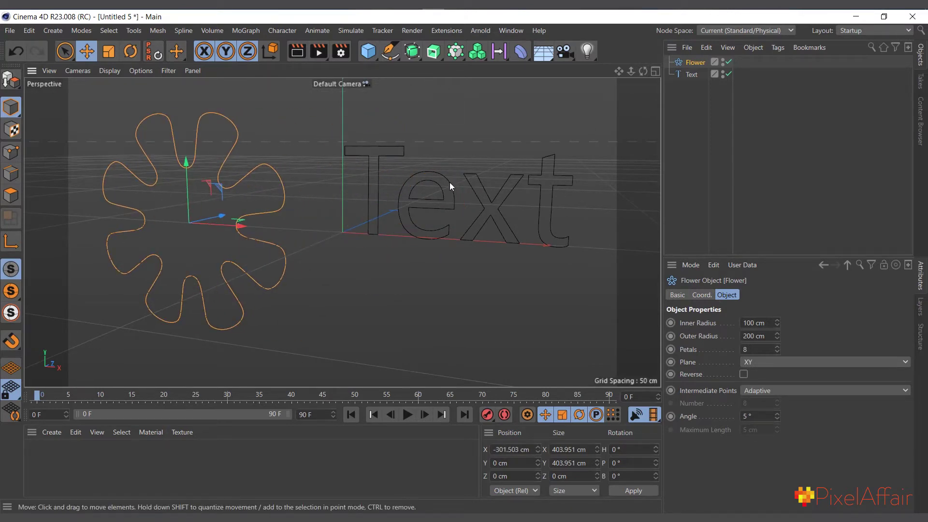
Step: Add an Extrude generator and make the Flower spline its child to extrude the flower
left_click(53, 30)
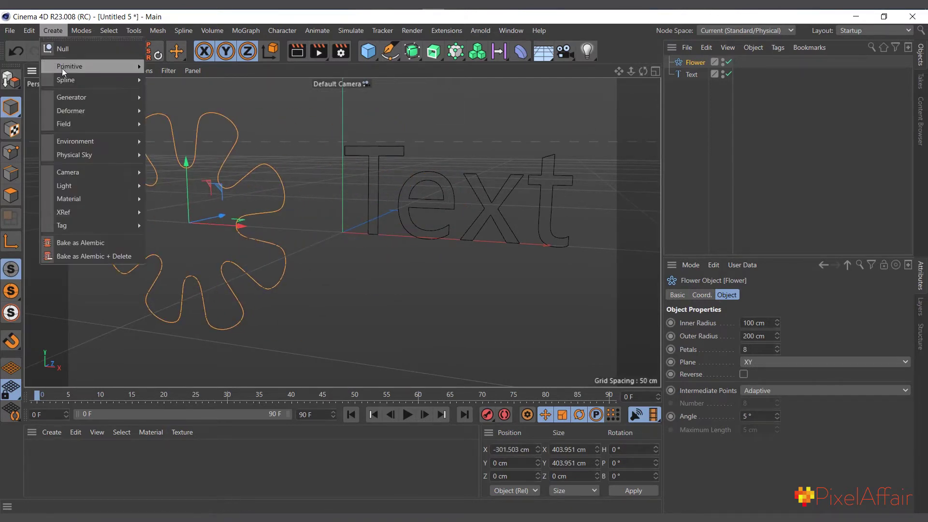
mouse_move(72, 97)
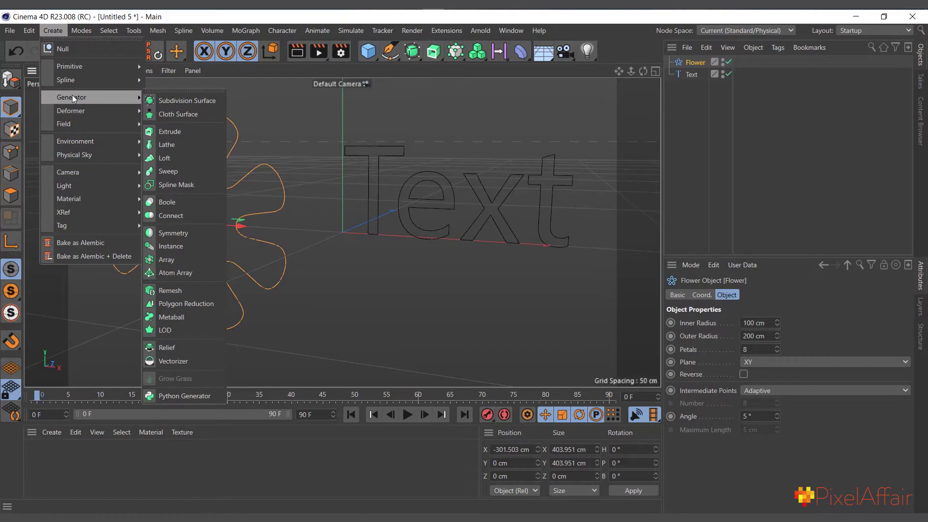
left_click(192, 133)
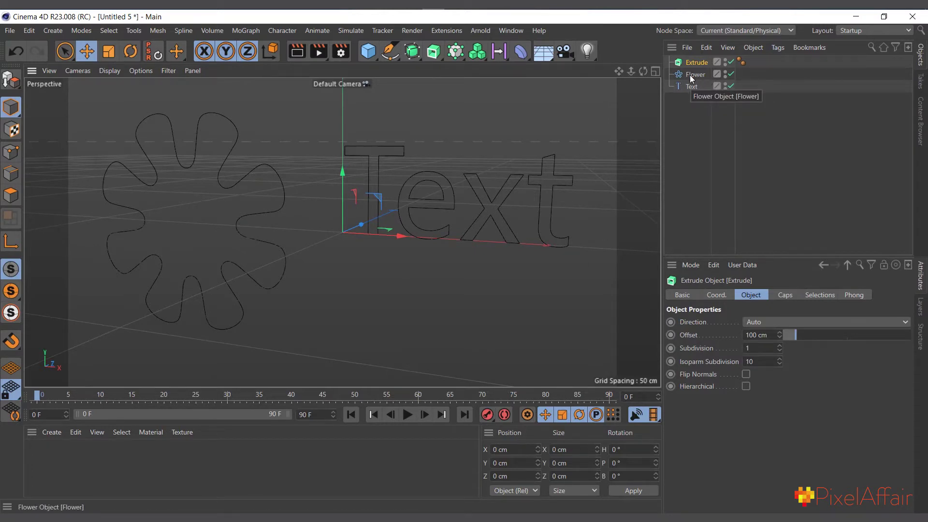
mouse_move(691, 75)
left_mouse_down()
mouse_move(704, 64)
mouse_move(697, 60)
left_mouse_up()
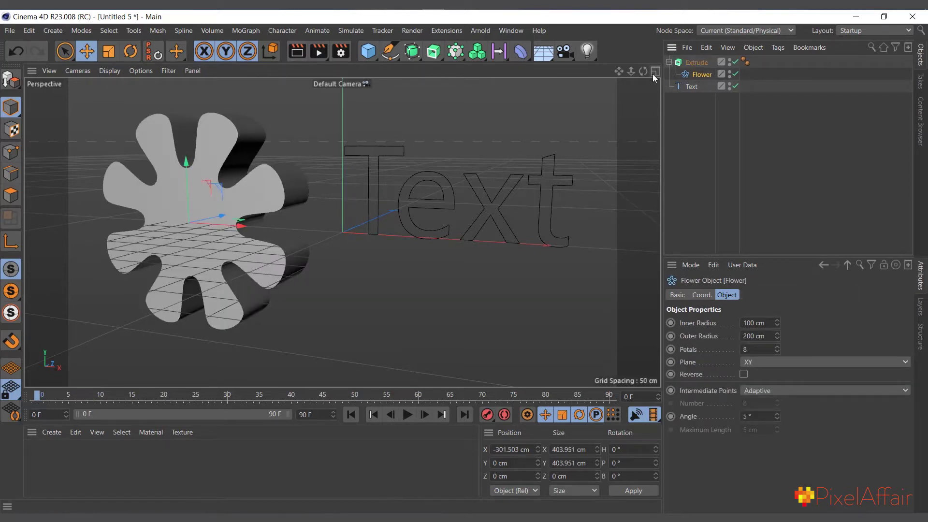
left_click_drag(643, 72, 621, 75)
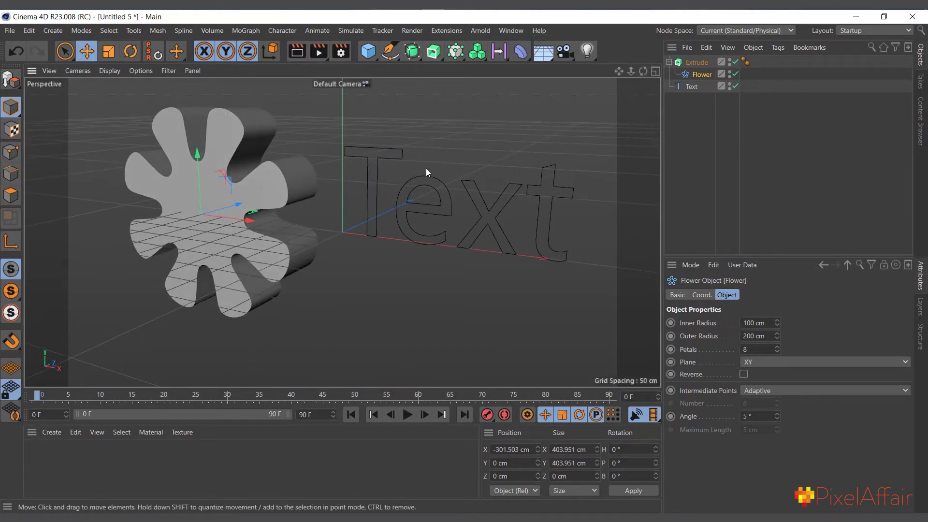
Step: Extrude the Text spline by nesting it under a second Extrude generator, and adjust that generator's offset
left_click(434, 52)
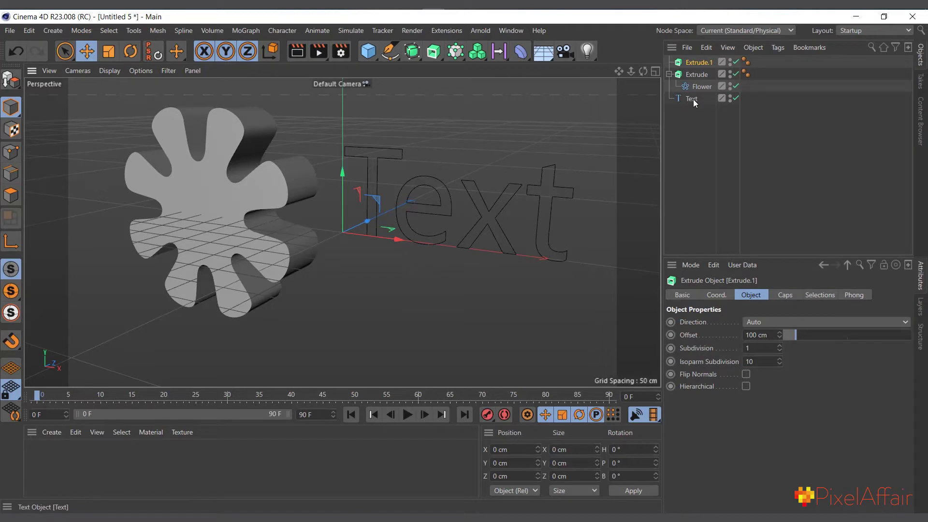
left_click_drag(691, 99, 705, 63)
left_click_drag(705, 63, 705, 63)
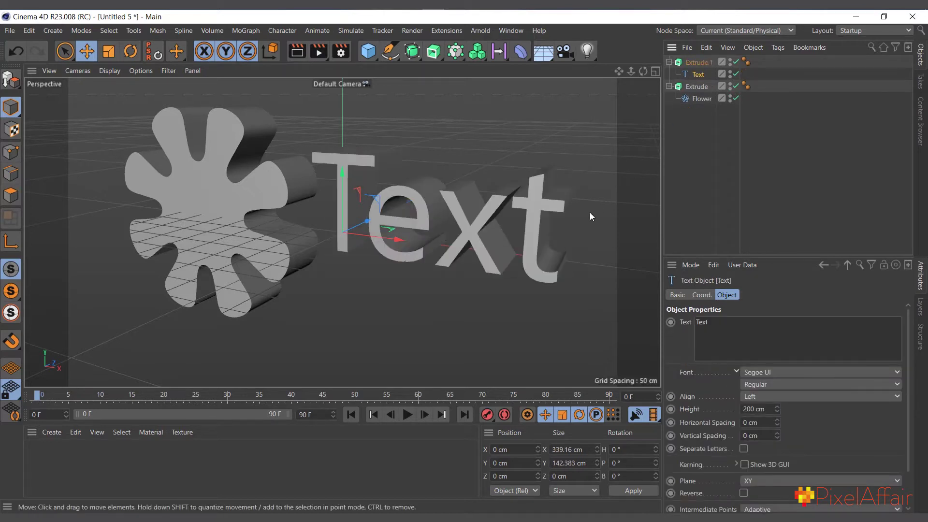
scroll(463, 211, "down", 3)
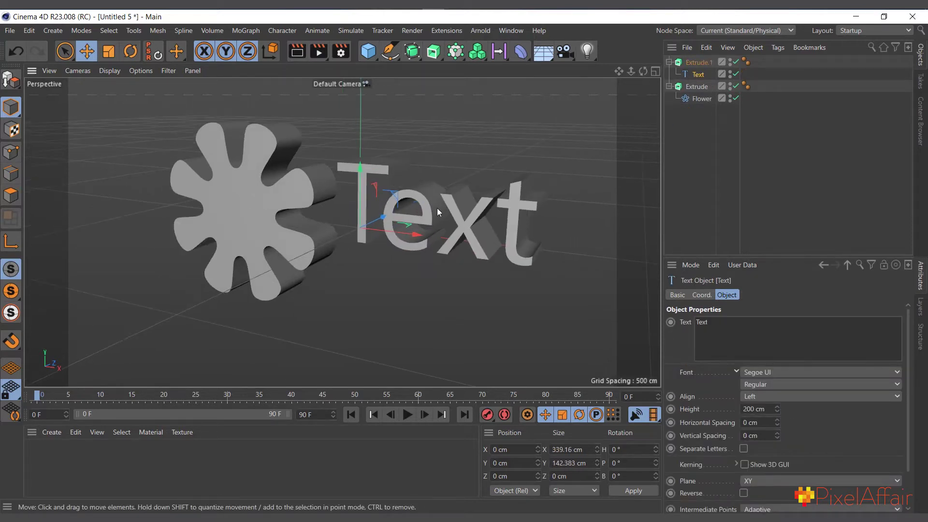
left_click(699, 64)
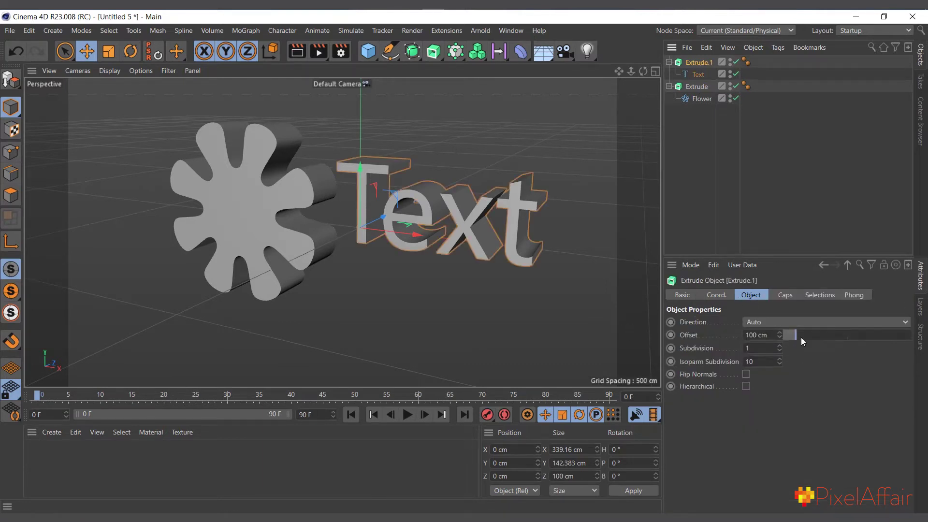
mouse_move(802, 337)
left_mouse_down()
mouse_move(832, 335)
mouse_move(809, 342)
left_mouse_up()
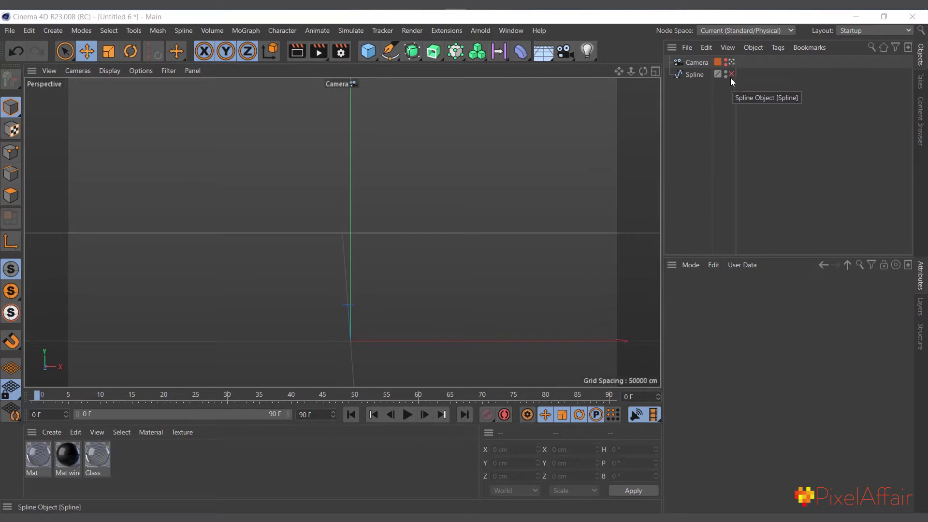
Step: Enable the wine glass profile spline and revolve it by nesting it under a new Lathe generator
left_click(732, 74)
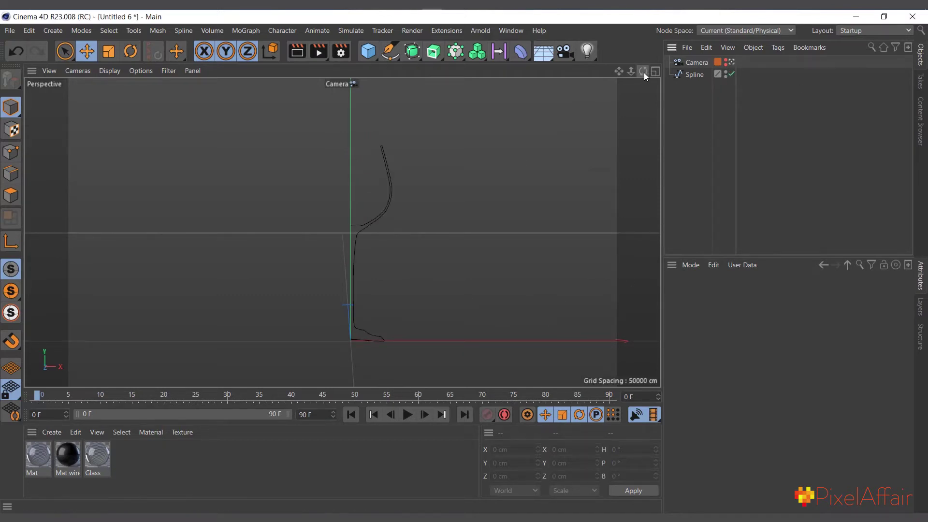
mouse_move(644, 73)
left_mouse_down()
mouse_move(619, 87)
mouse_move(619, 103)
left_mouse_up()
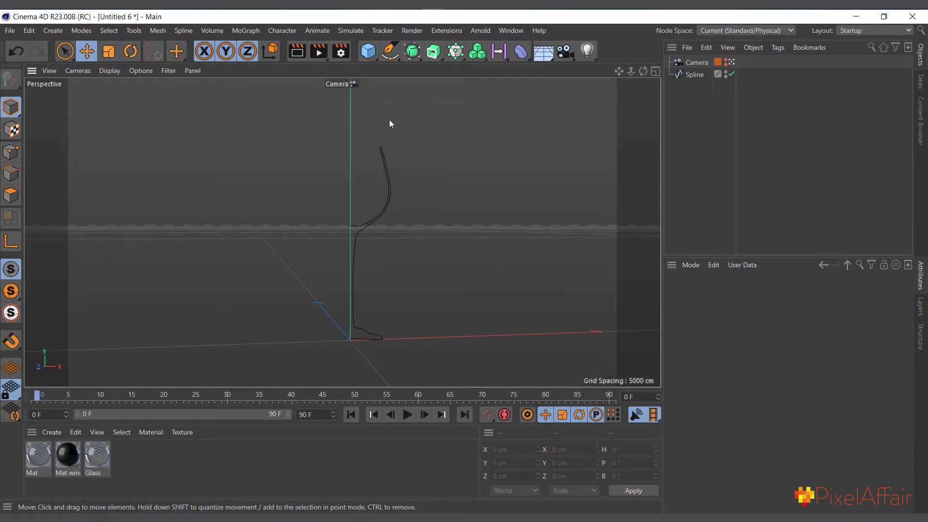
left_click(52, 30)
mouse_move(73, 139)
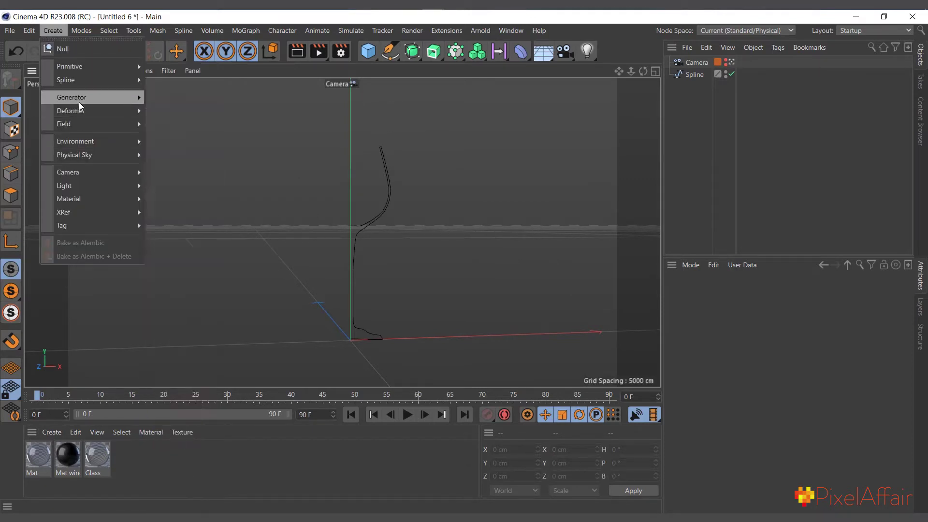
mouse_move(94, 100)
left_click(170, 144)
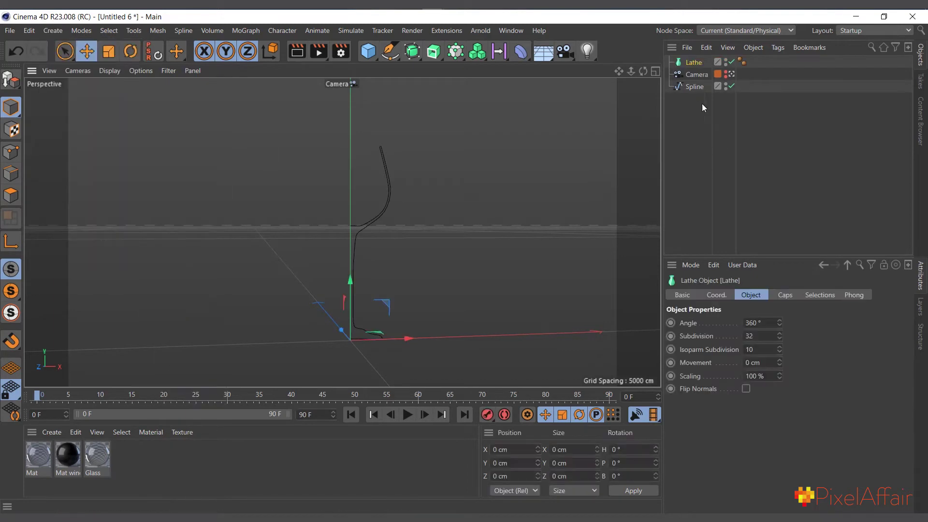
left_click_drag(692, 86, 700, 64)
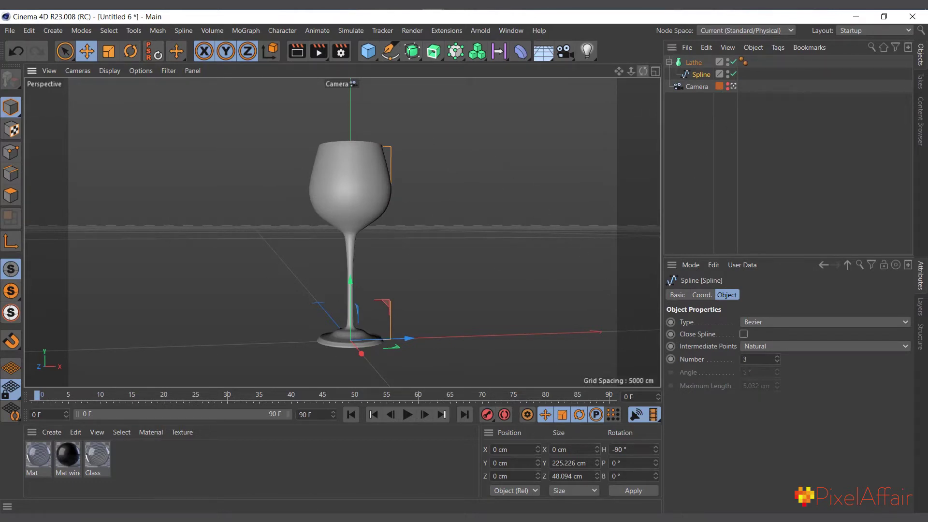
left_click_drag(643, 71, 644, 91)
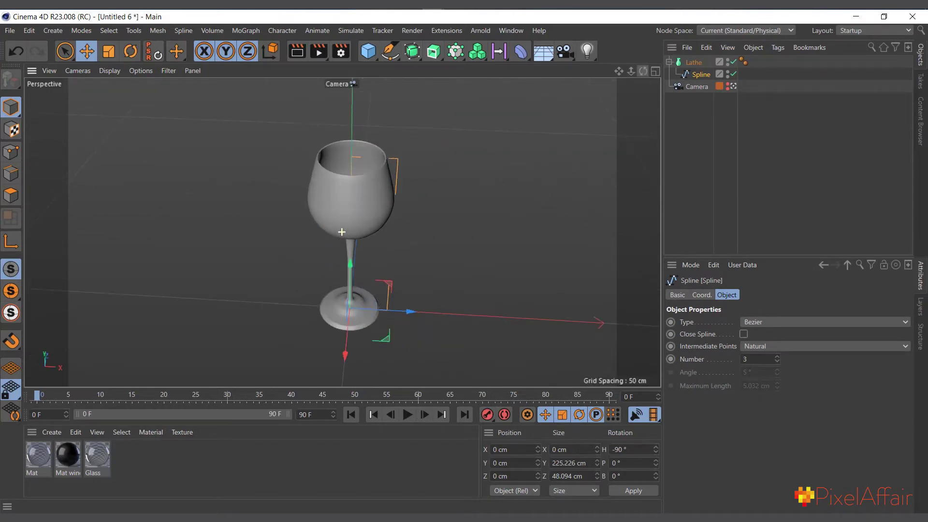
Step: Set the angle of the wine glass's Lathe generator to 365°
left_click(694, 62)
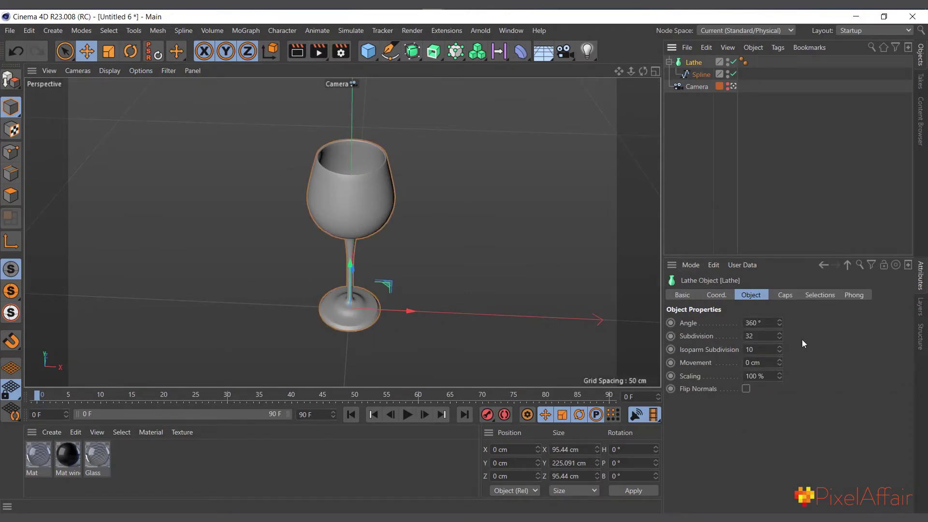
scroll(355, 133, "up", 2)
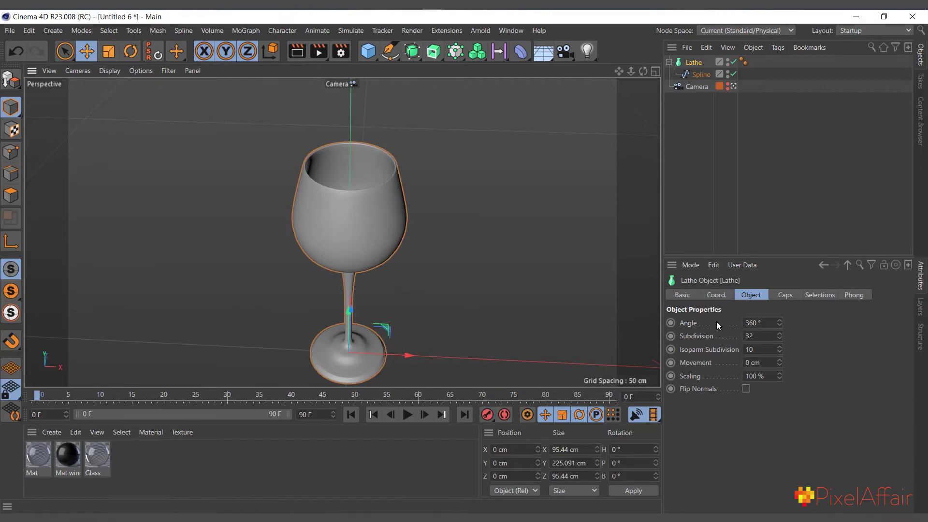
mouse_move(782, 323)
left_mouse_down()
mouse_move(782, 412)
mouse_move(781, 322)
left_mouse_up()
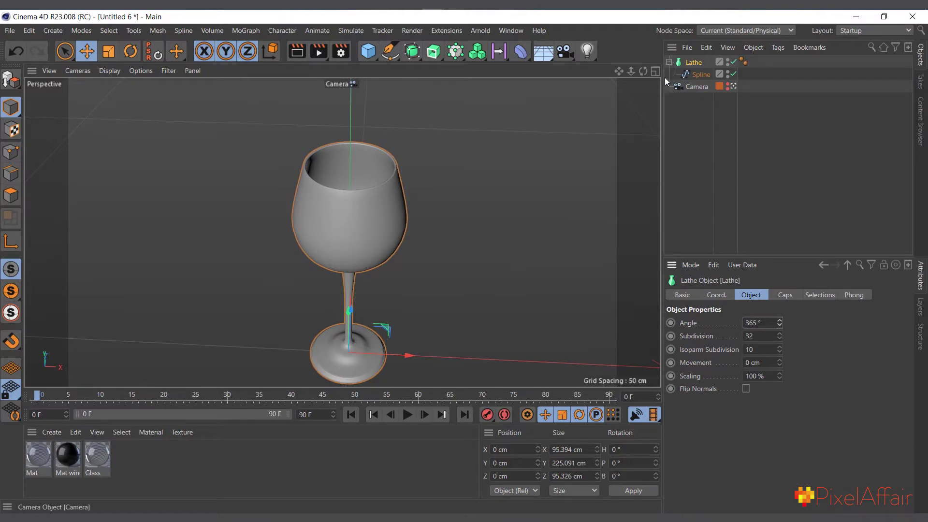
Step: Draw a wavy open Bezier profile beside the glass with the Spline Pen, ending at the base of the glass
left_click_drag(631, 70, 619, 72)
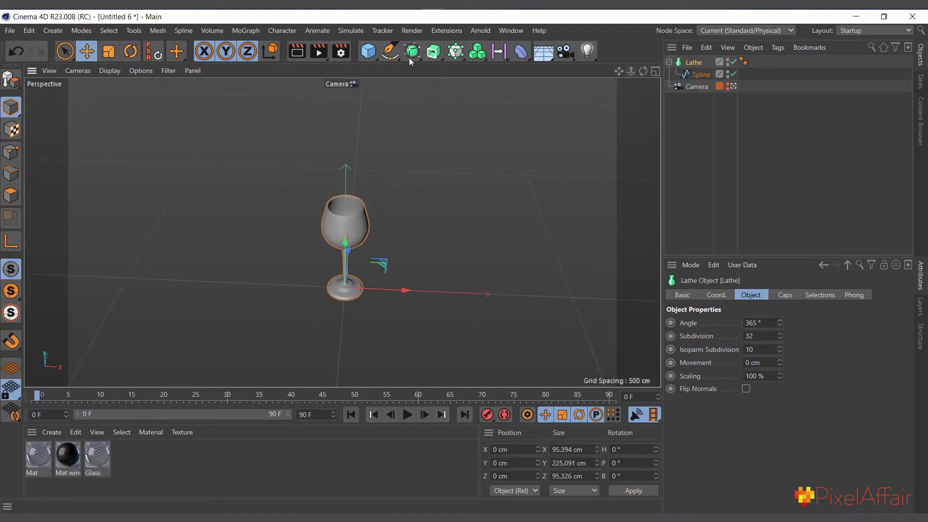
left_click(389, 51)
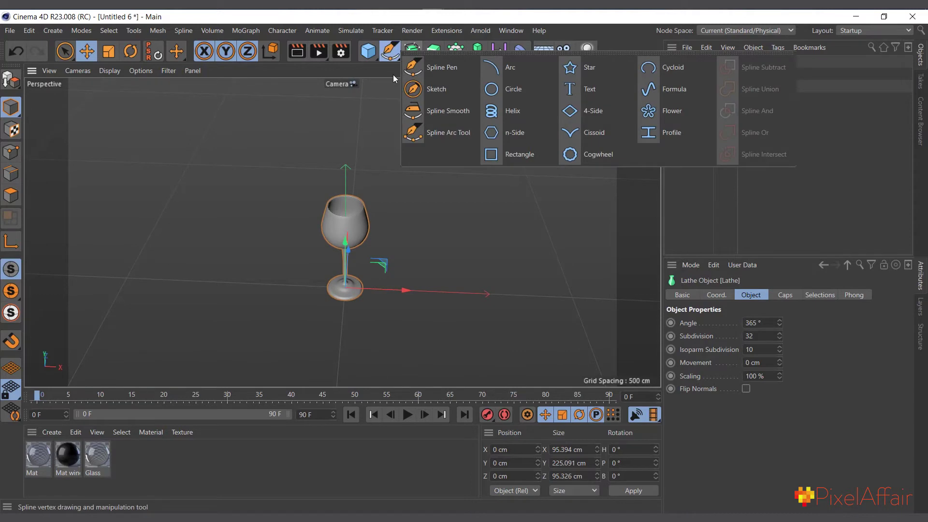
left_click(435, 67)
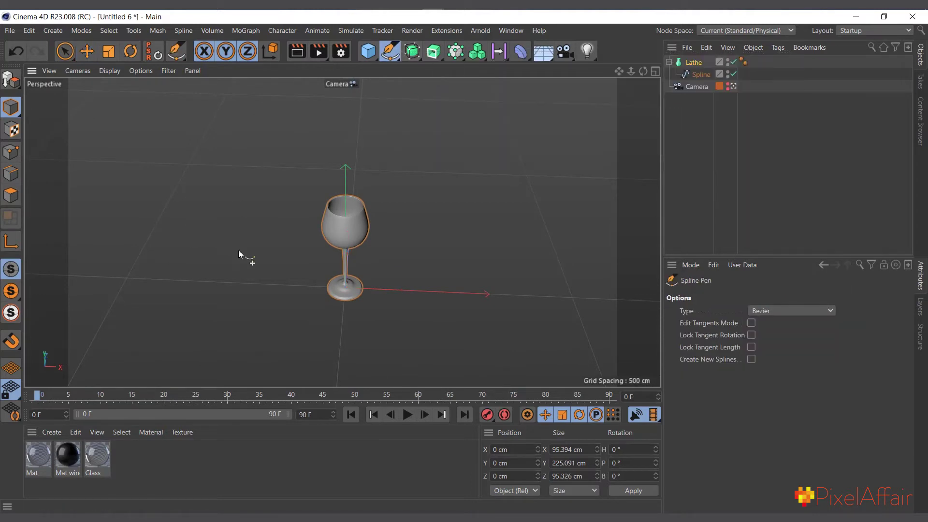
mouse_move(126, 317)
left_mouse_down("alt")
mouse_move(127, 290)
mouse_move(126, 318)
left_mouse_up("alt")
left_click(235, 203)
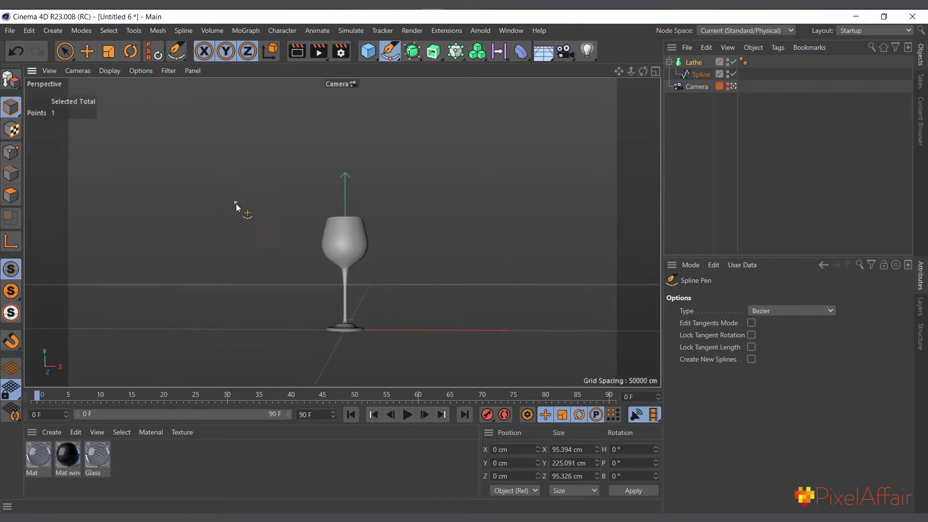
left_click_drag(202, 241, 248, 274)
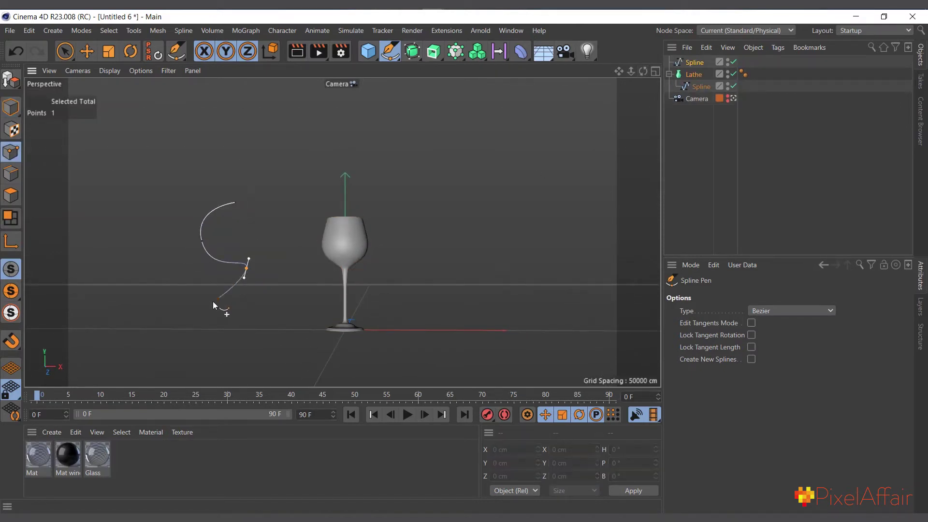
left_click_drag(208, 300, 261, 331)
left_click(339, 333)
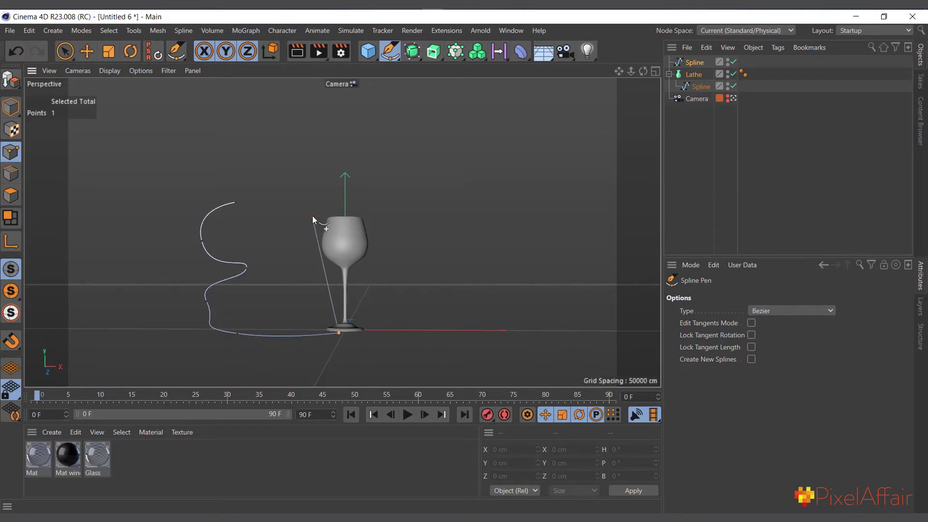
key("Escape")
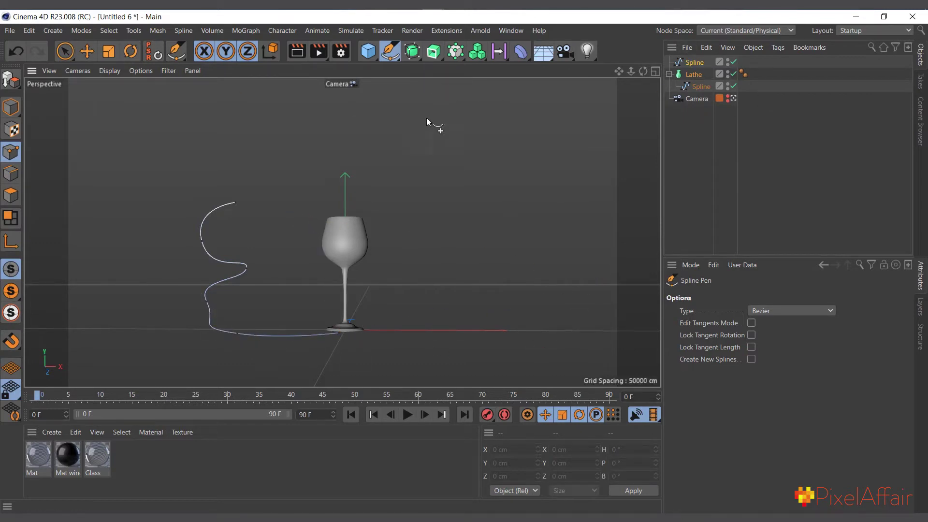
Step: Revolve the new wavy spline by nesting it under a second Lathe generator
left_click(437, 53)
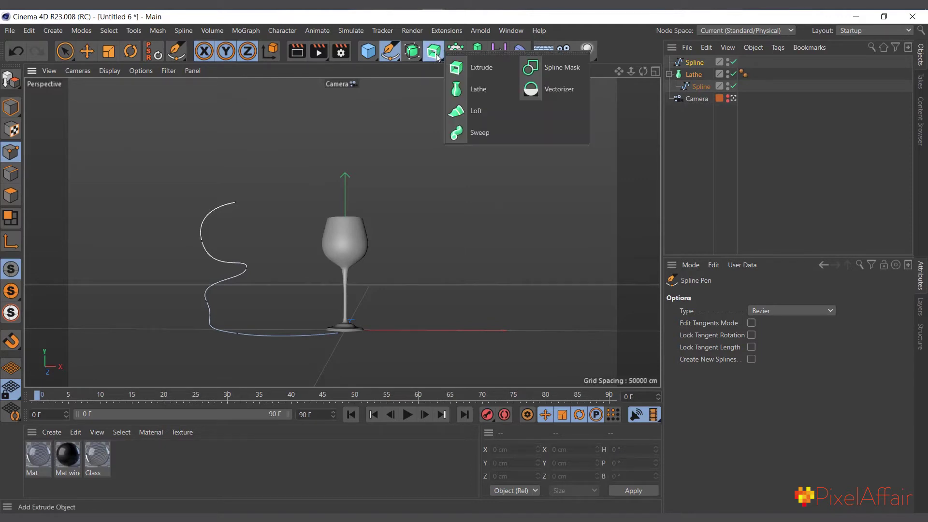
left_click(478, 95)
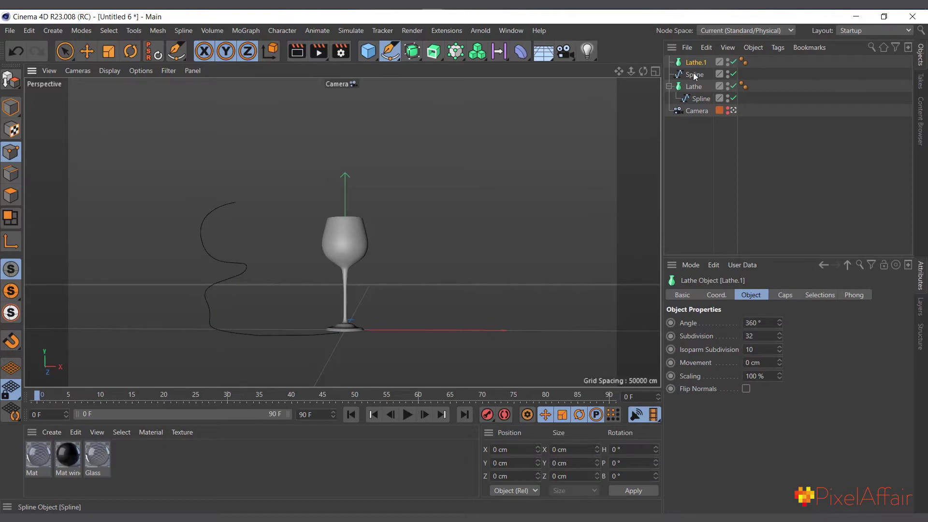
left_click_drag(695, 76, 650, 82)
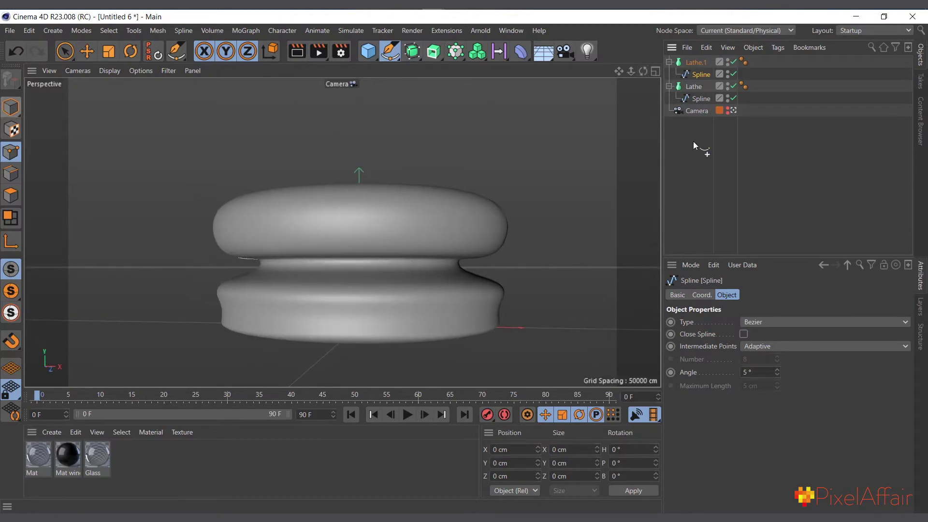
Step: Move the bottom centre point of the second lathed spline down to a Y position of about -214 cm
left_click(87, 51)
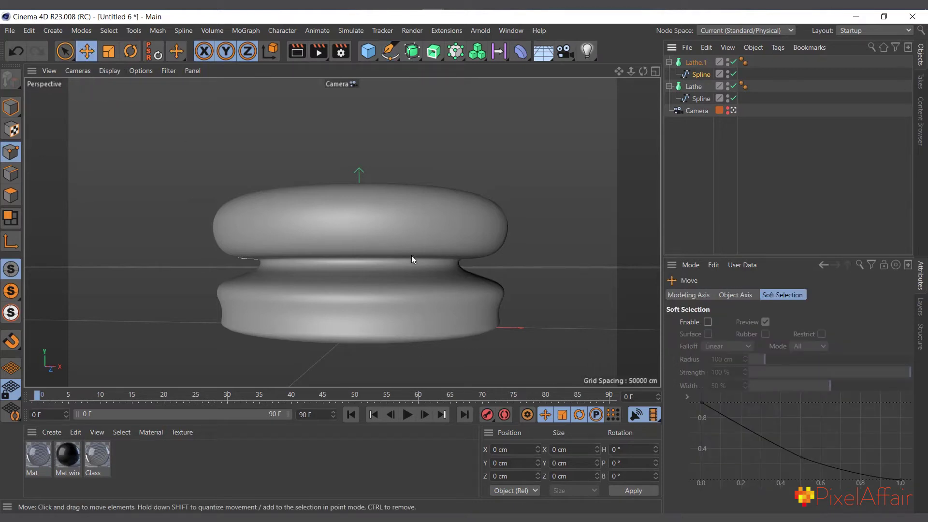
scroll(379, 229, "down", 2)
scroll(343, 285, "up", 4)
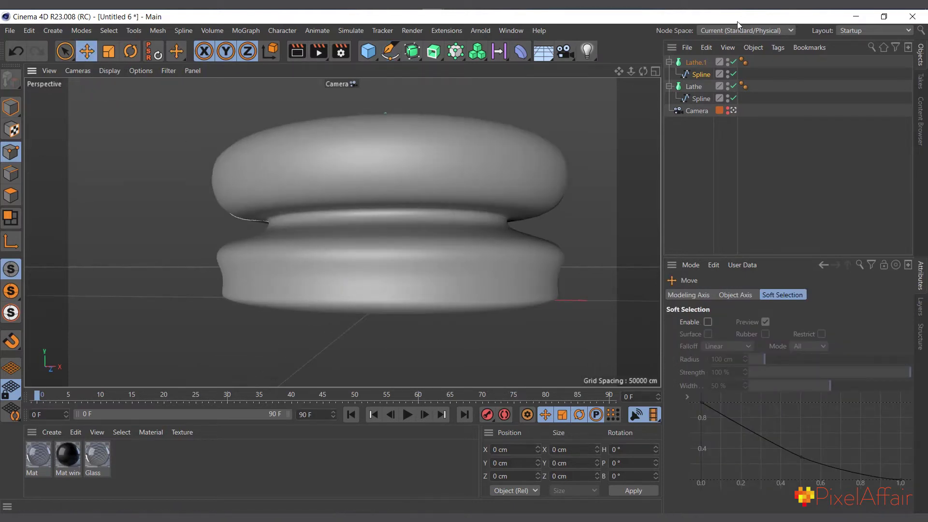
left_click_drag(644, 71, 644, 73)
left_click(401, 345)
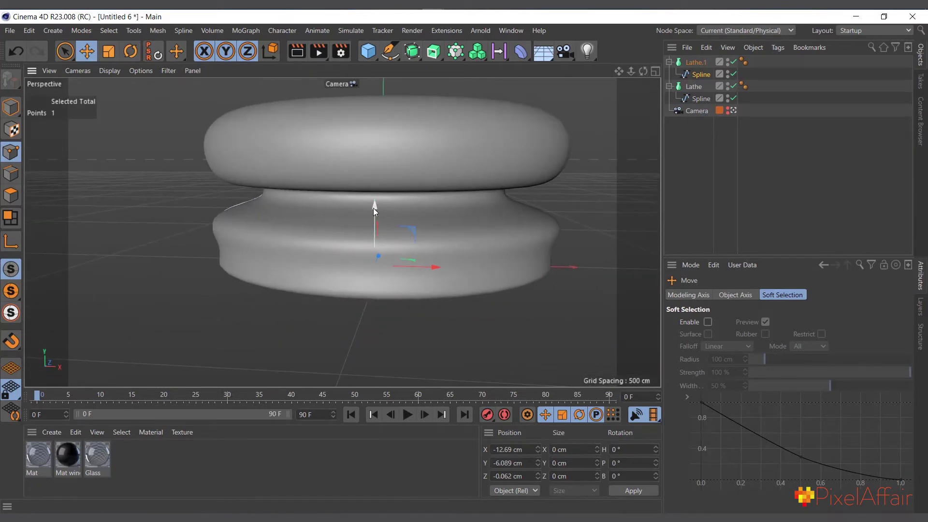
left_click_drag(376, 205, 374, 329)
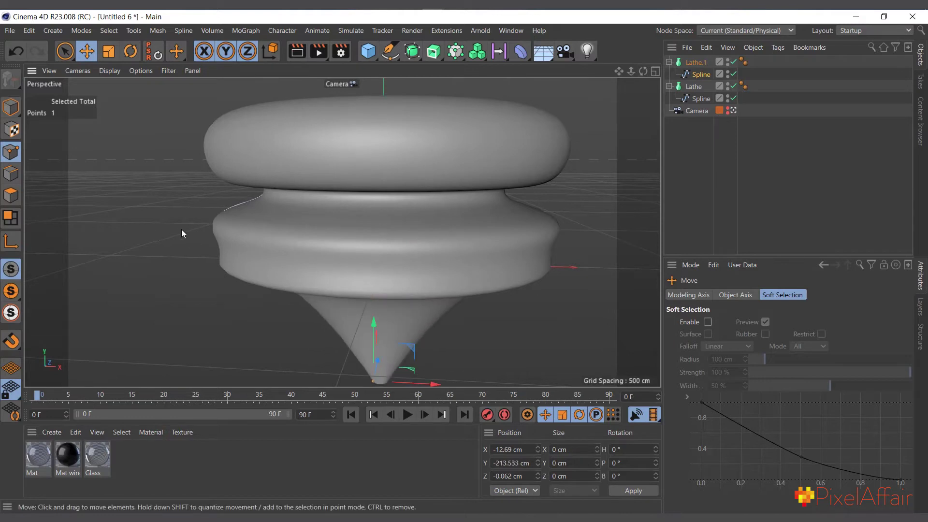
Step: Move the spline point on the lower bulge along X towards the lathe's central axis
left_click_drag(643, 71, 404, 162)
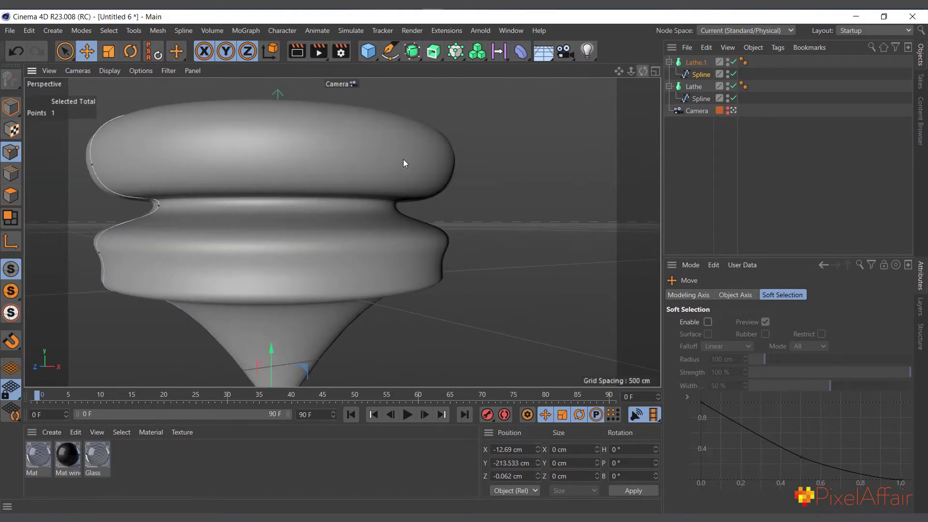
left_click(101, 254)
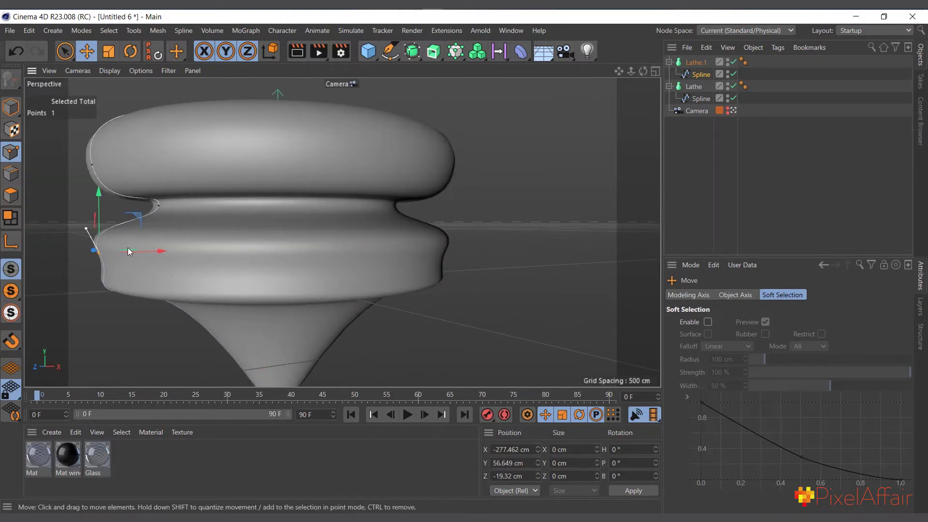
left_click_drag(133, 255, 289, 264)
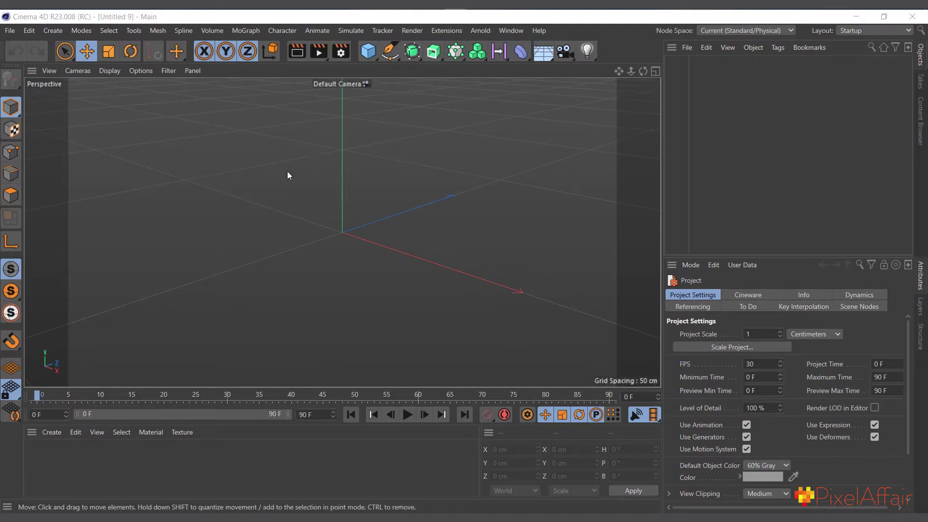
Step: Add two circle splines at Z about -338 cm and 255 cm, and scale the far one to about 227 cm across
left_click_drag(391, 45, 530, 83)
left_click_drag(373, 222, 206, 303)
left_click_drag(389, 50, 509, 92)
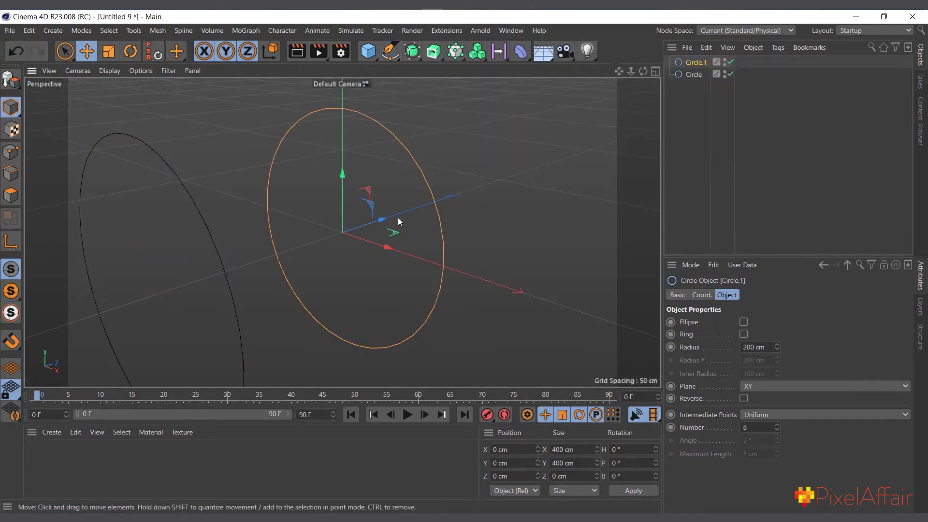
left_click_drag(376, 227, 478, 218)
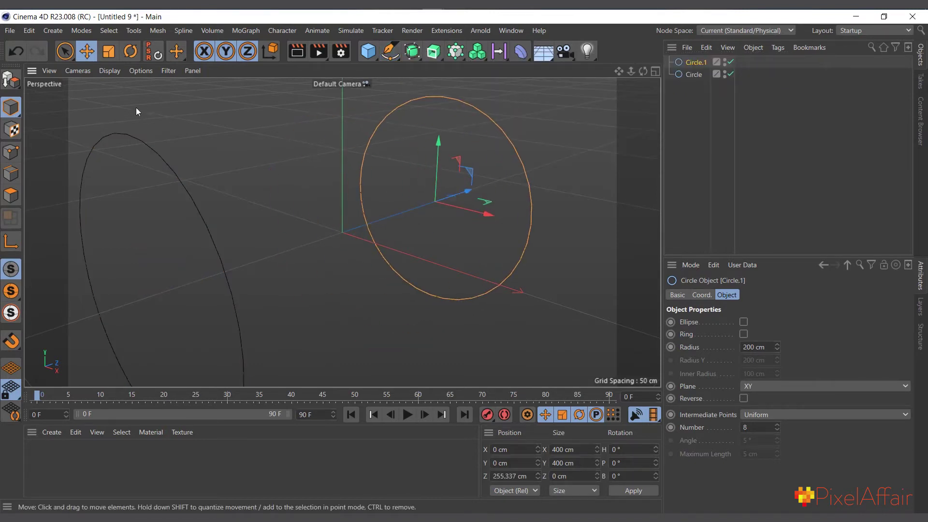
left_click(109, 51)
left_click_drag(590, 161, 504, 191)
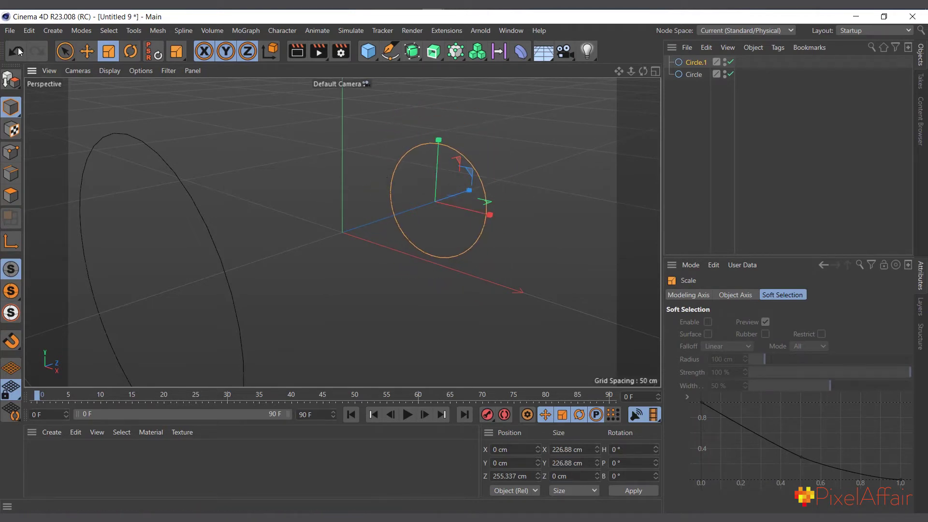
Step: Create a Loft generator and nest both circle splines under it to form a tapered solid
left_click(51, 31)
mouse_move(76, 100)
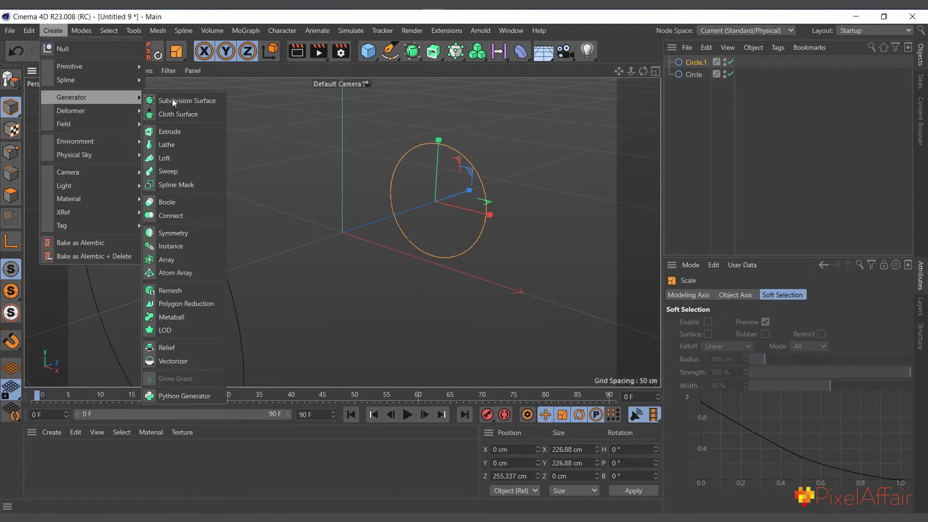
left_click(184, 162)
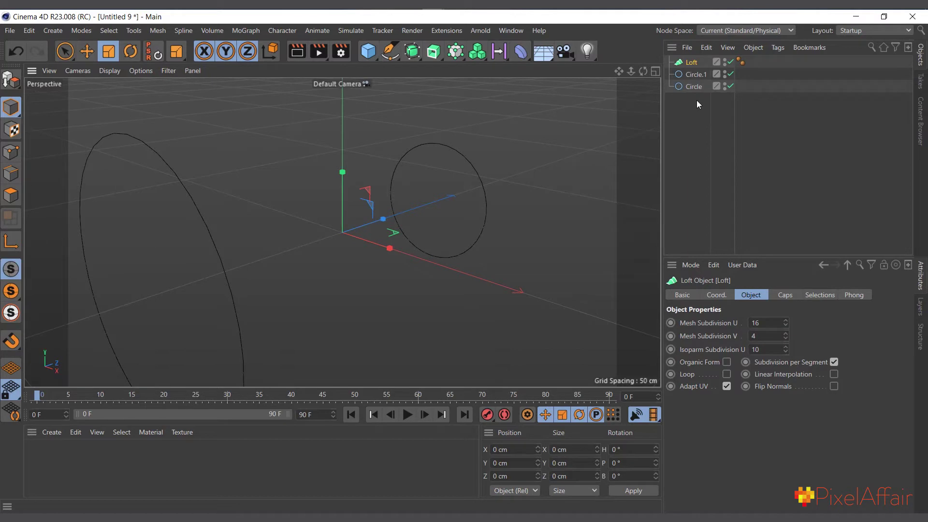
left_click_drag(696, 105, 694, 63)
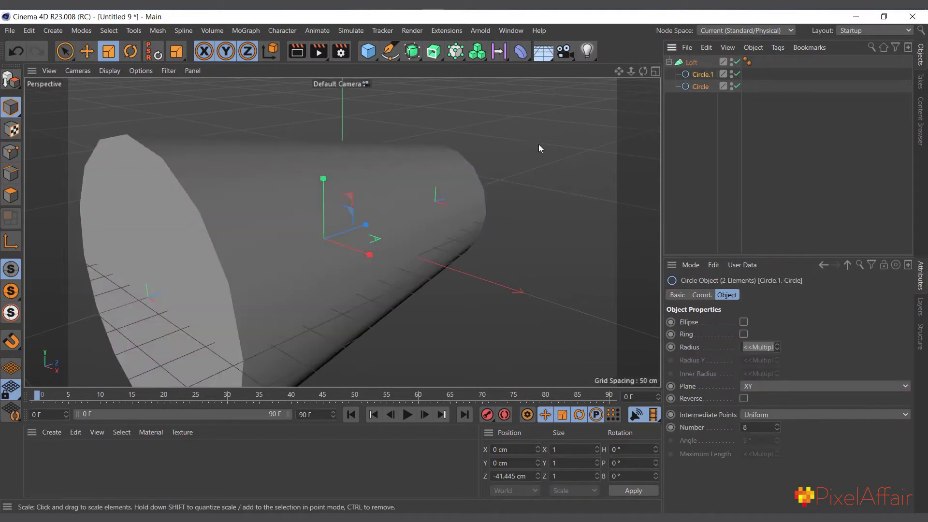
key("h")
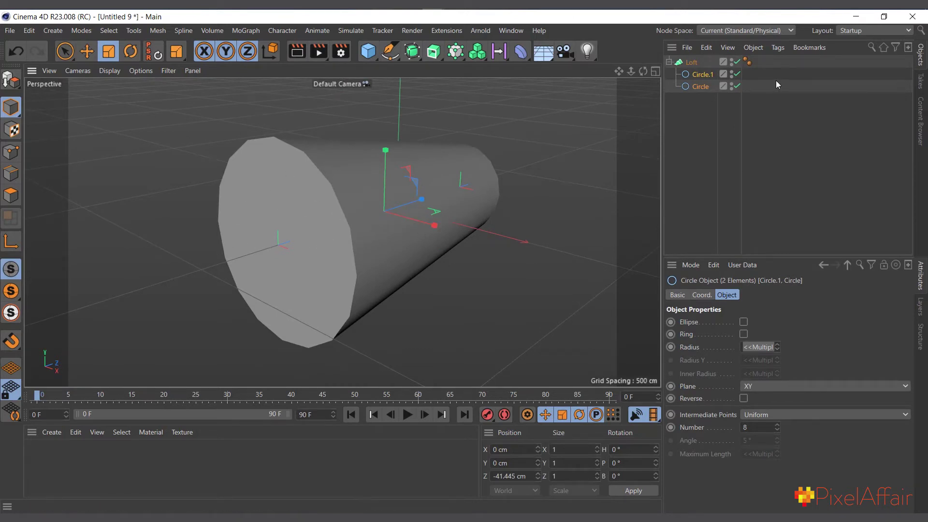
Step: Add a six-sided n-Side spline and place it as the last profile inside the Loft, below the near circle
left_click(698, 90)
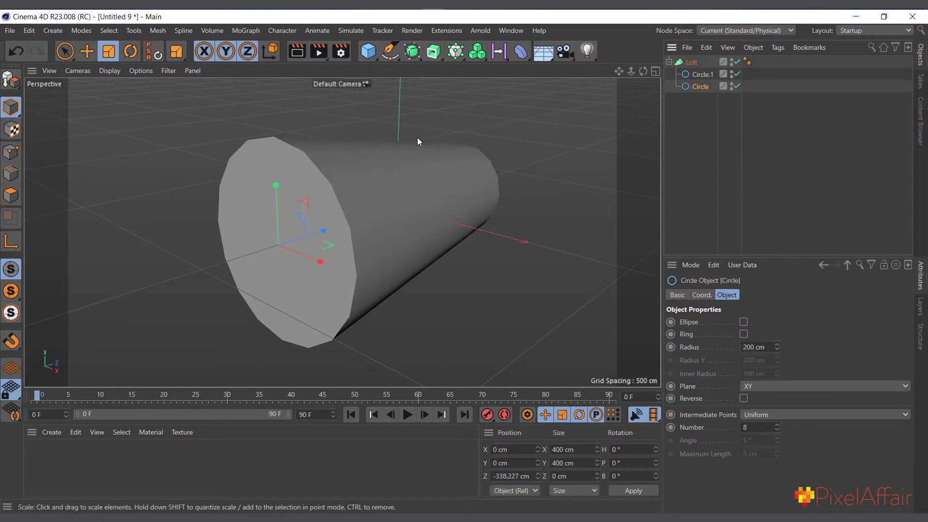
left_click(390, 50)
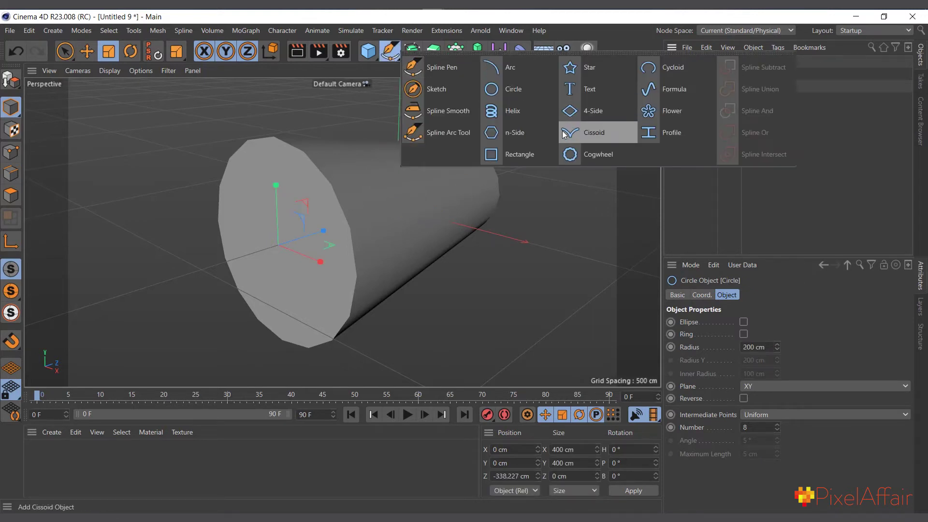
left_click(511, 135)
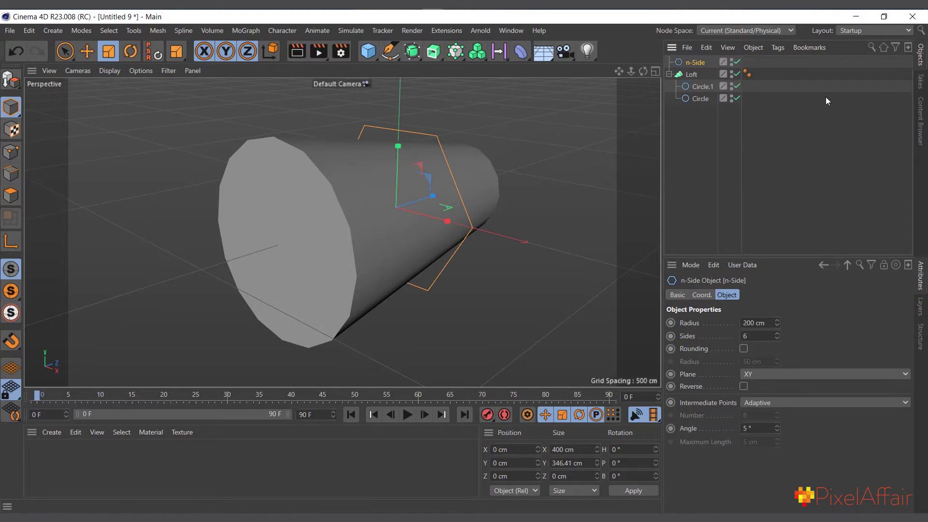
left_click_drag(694, 63, 702, 107)
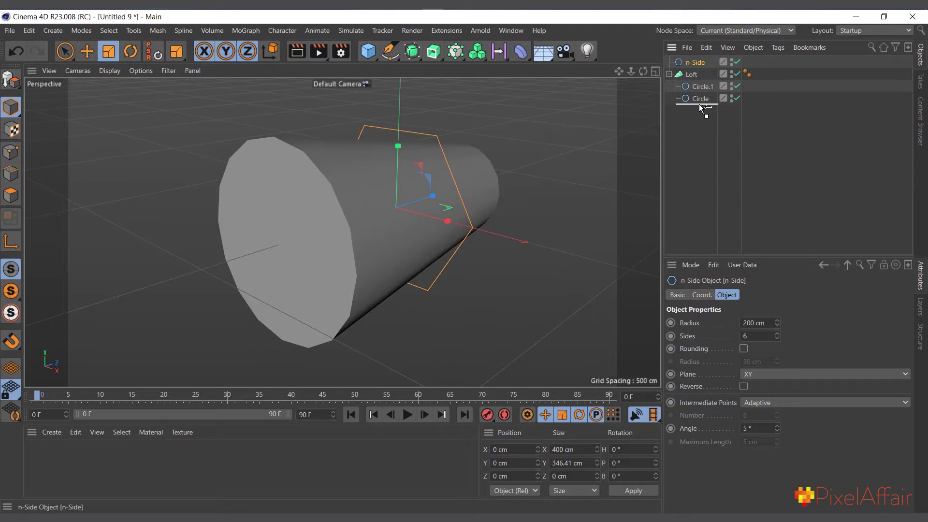
left_click_drag(702, 107, 702, 107)
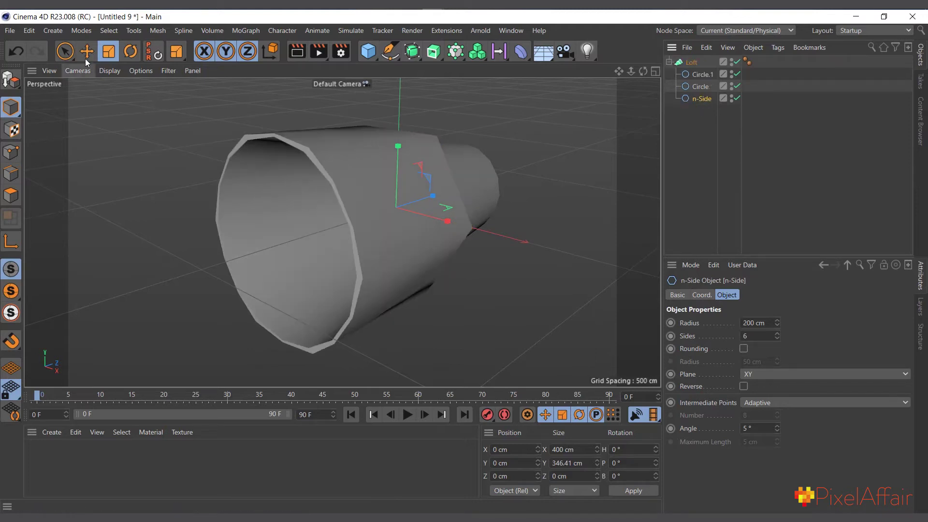
Step: Move the n-Side spline along Z to about -618 cm and scale it down to narrow that end of the loft
key("e")
left_click_drag(429, 197, 170, 251)
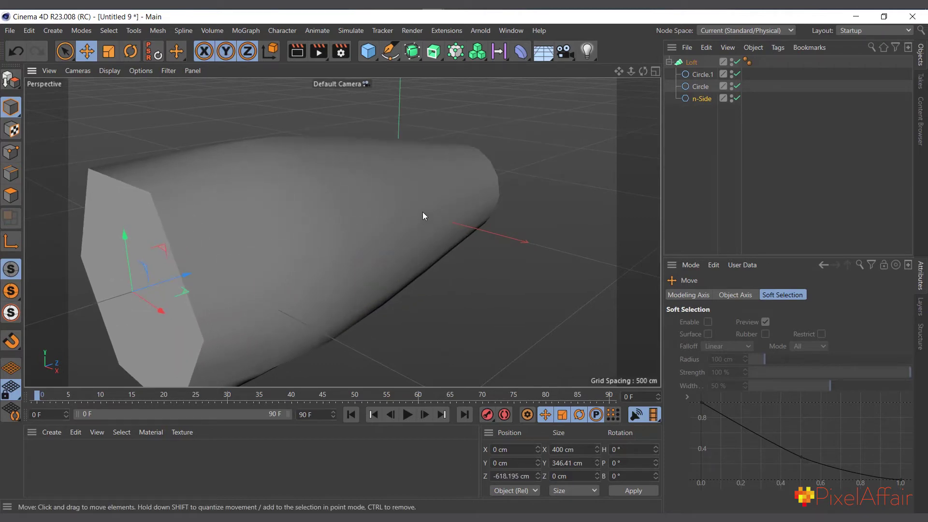
scroll(422, 213, "down", 3)
left_click(701, 99)
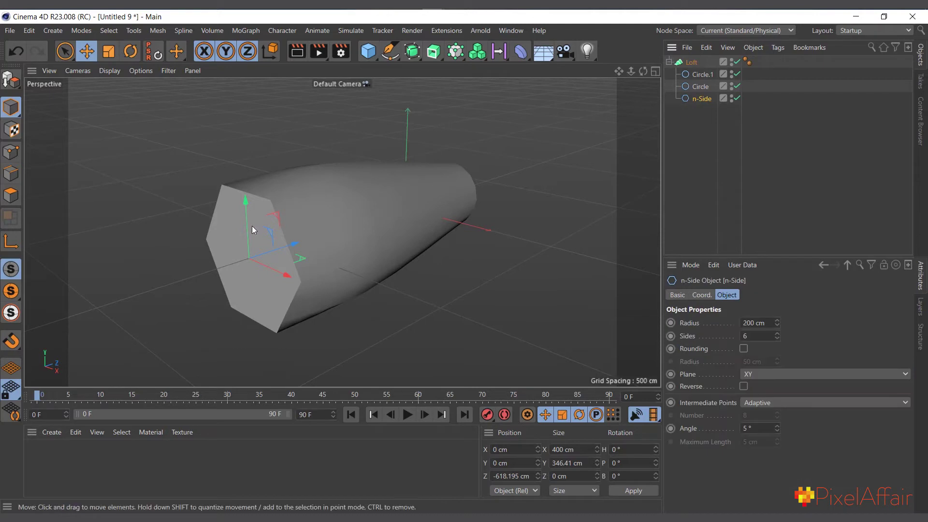
left_click(108, 50)
left_click_drag(367, 201, 315, 219)
Step: Set the Loft's Mesh Subdivision U to 55 and Mesh Subdivision V to 47
left_click(691, 62)
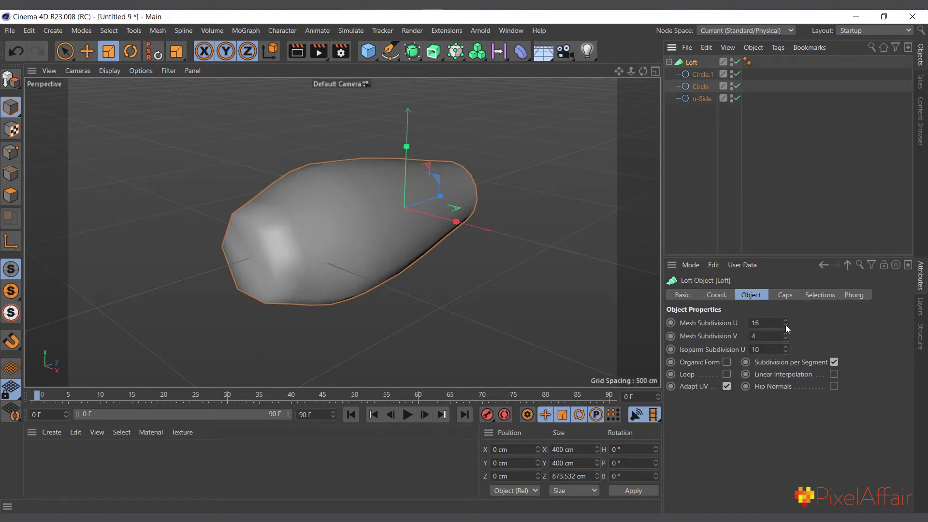
mouse_move(788, 321)
left_mouse_down()
mouse_move(787, 348)
mouse_move(786, 324)
left_mouse_up()
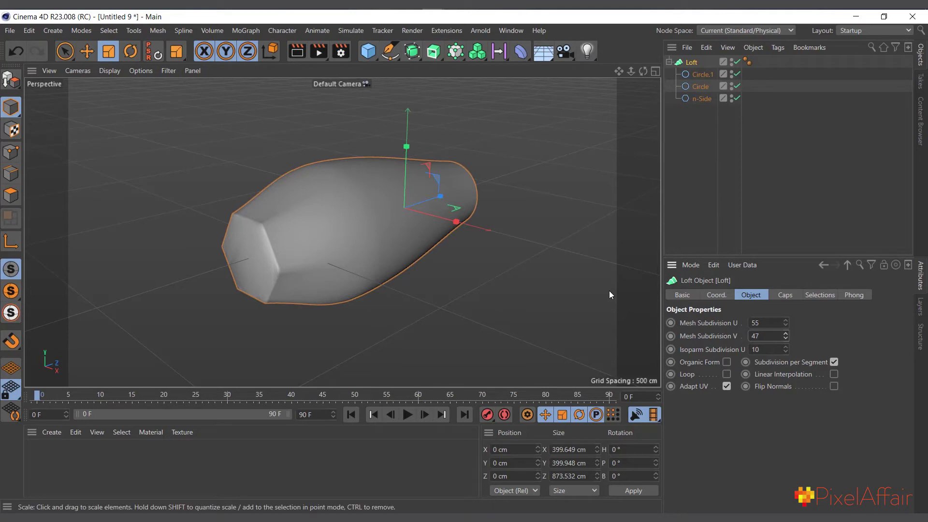
Step: Add an eight-point Star spline as the last profile in the Loft and move it along Z to about -936 cm
left_click(390, 50)
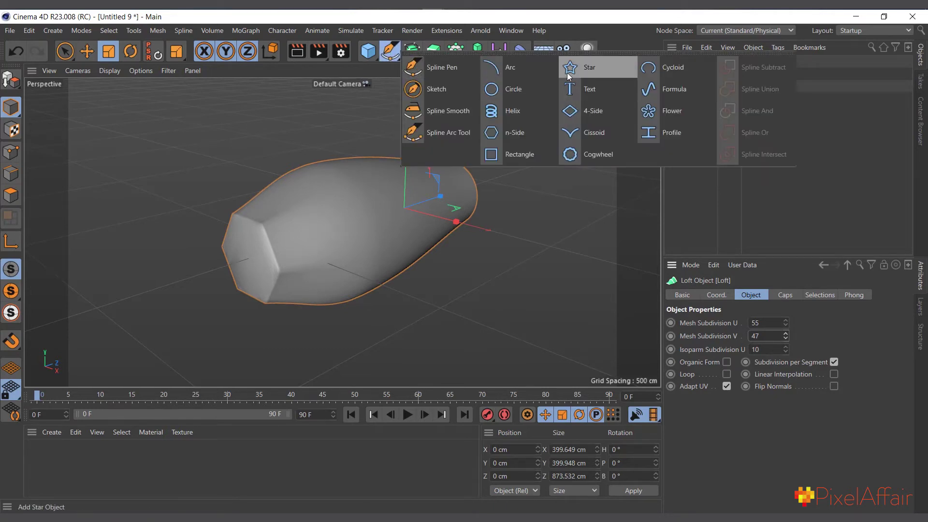
left_click(569, 68)
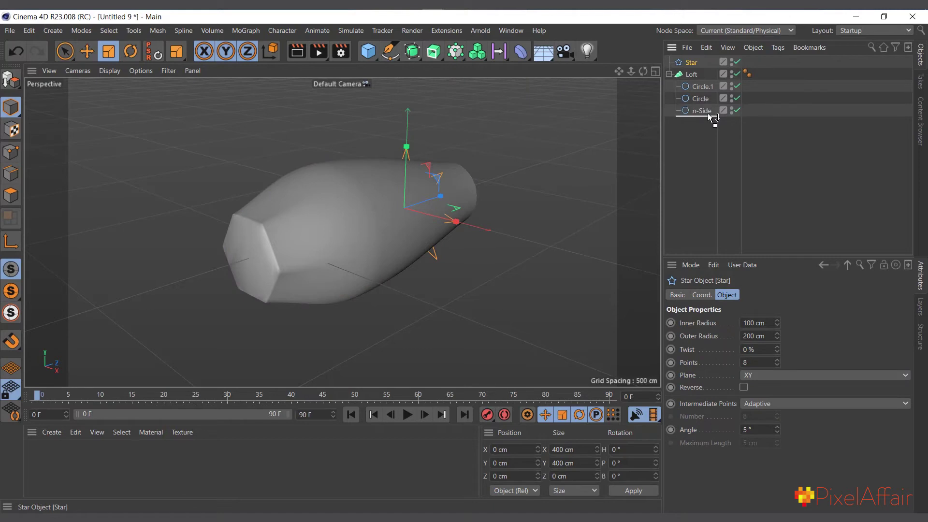
left_click_drag(708, 113, 707, 115)
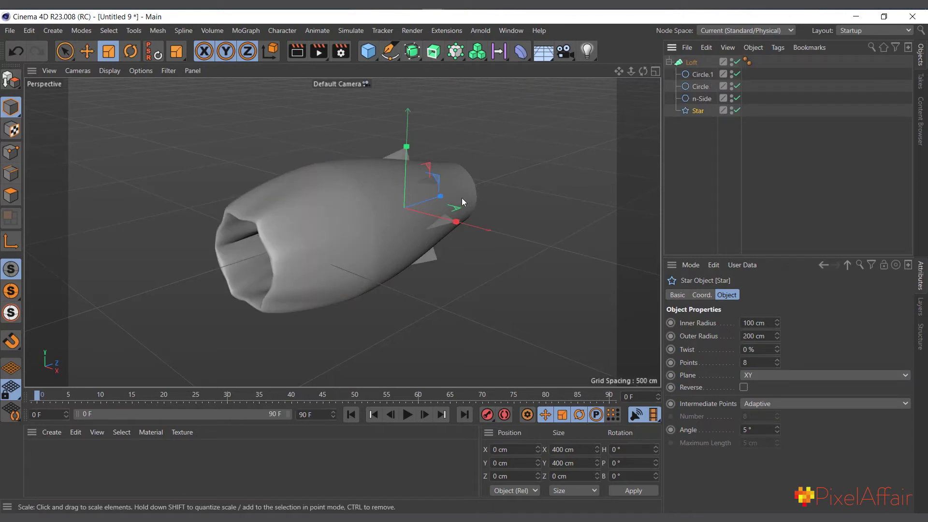
left_click(87, 50)
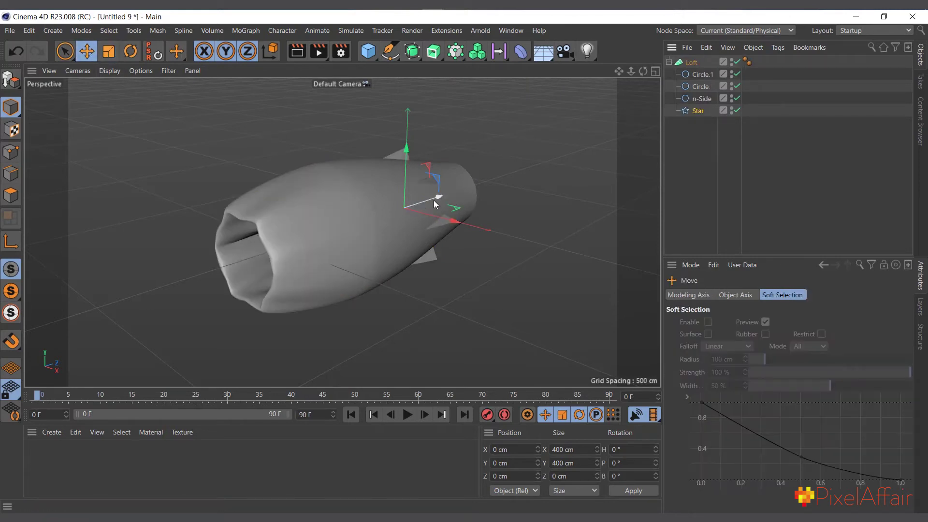
left_click_drag(437, 202, 184, 285)
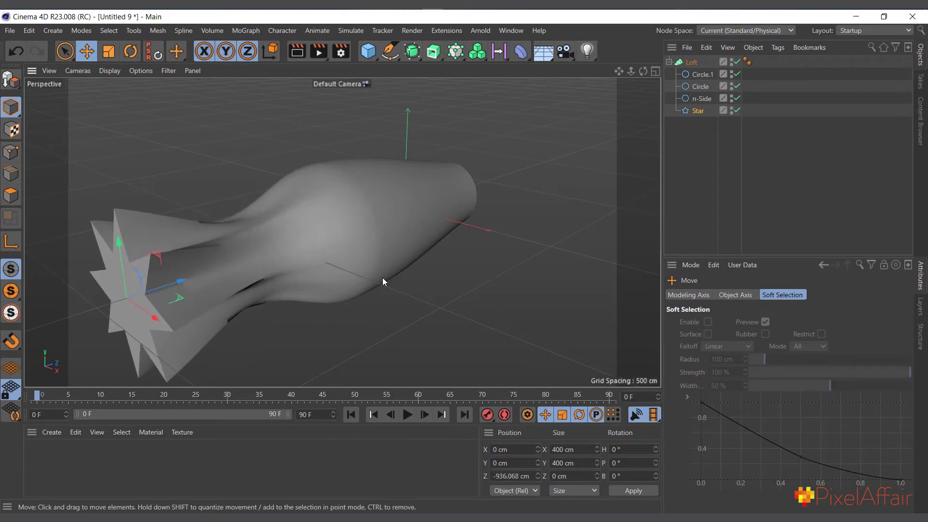
scroll(281, 292, "up", 5)
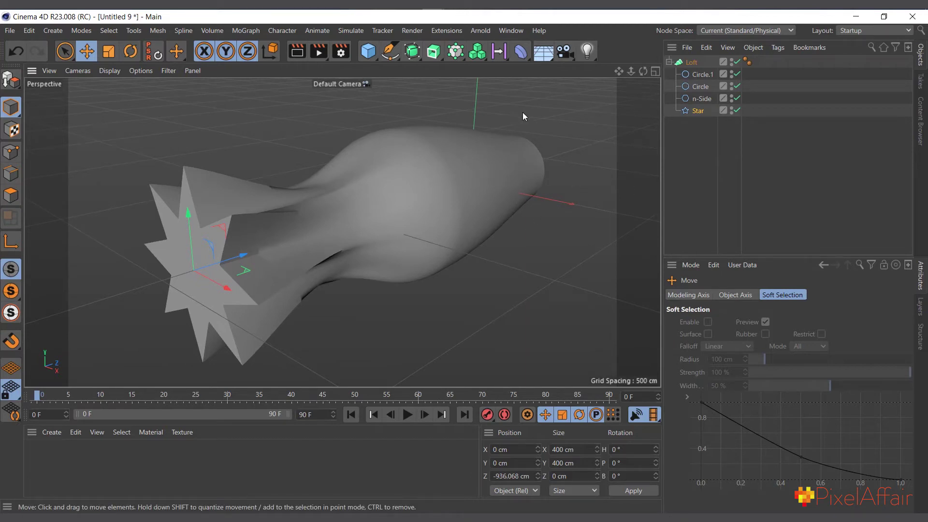
Step: Insert a new 200 cm radius circle between the Loft's two existing circles and move it along Z to about -100 cm
left_click(390, 54)
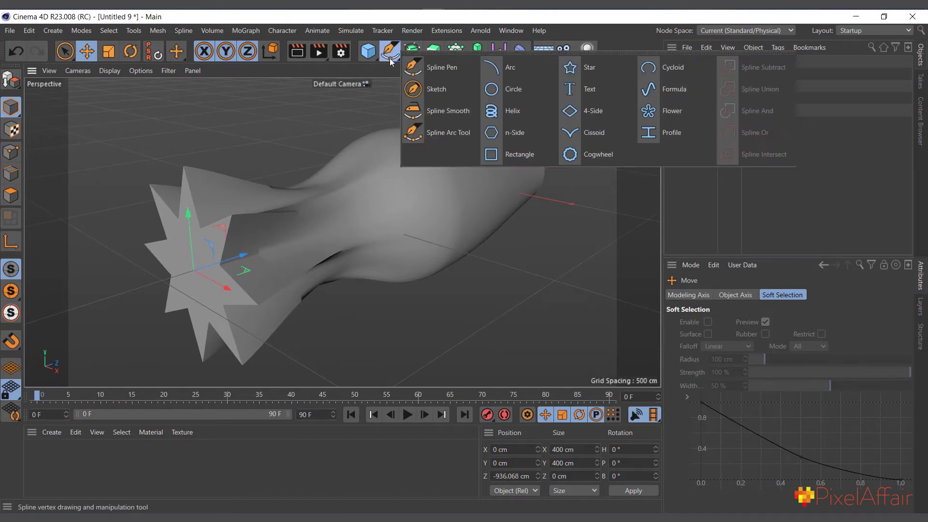
left_click(520, 91)
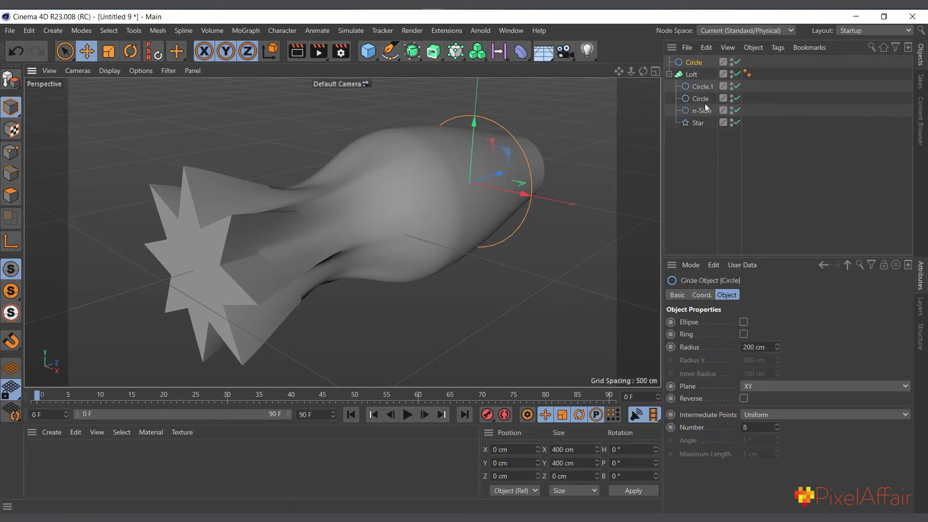
left_click_drag(697, 78, 700, 93)
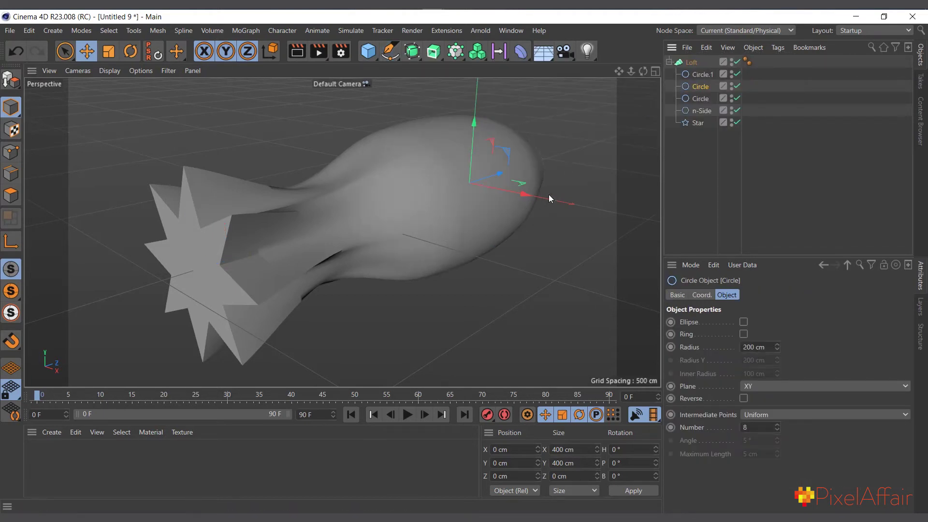
left_click_drag(643, 72, 643, 71)
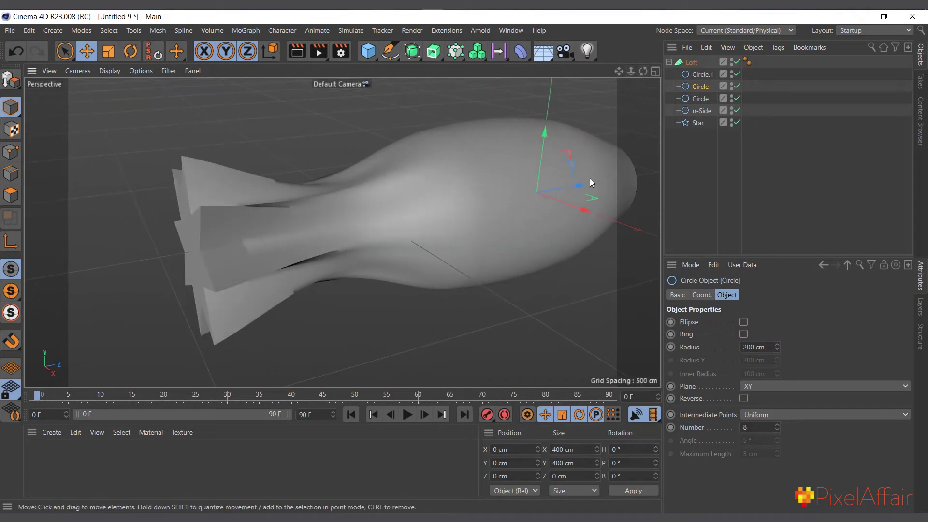
left_click_drag(578, 190, 553, 198)
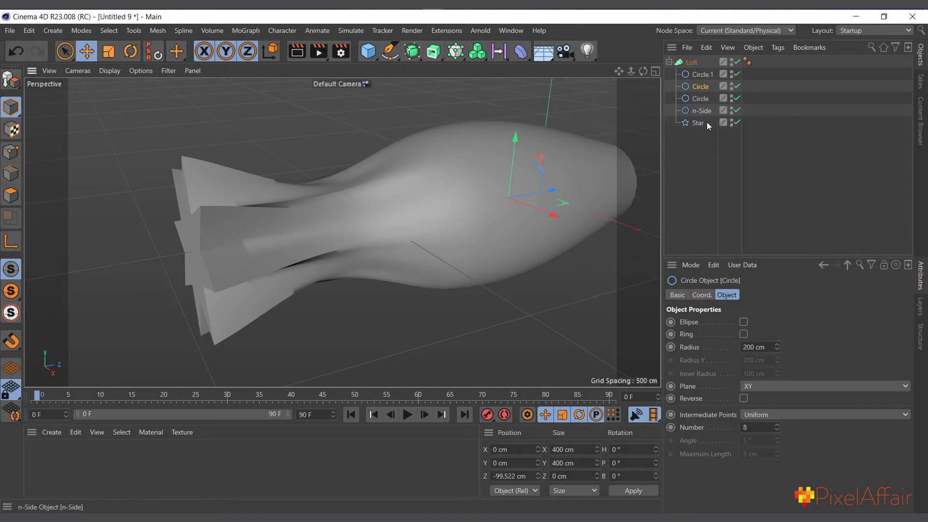
left_click_drag(625, 76, 532, 174)
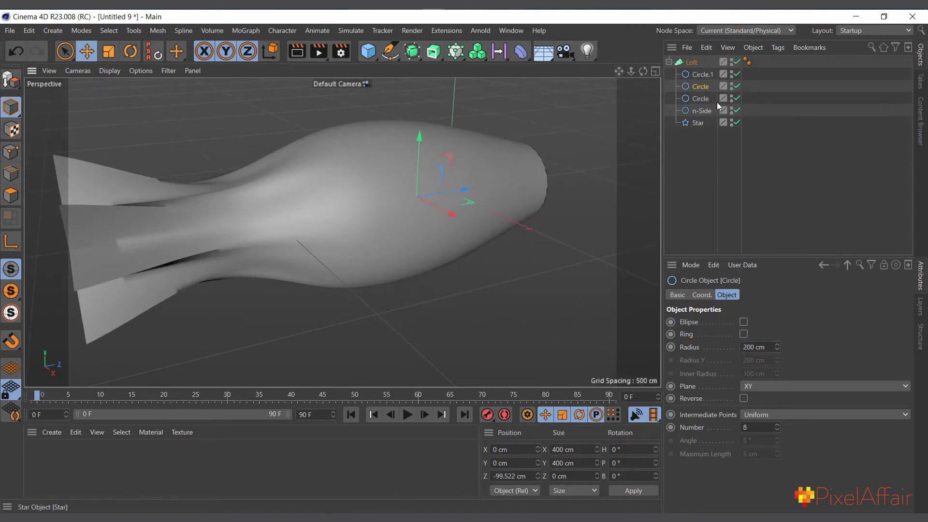
Step: Disable the Loft generator to inspect its profile splines in the viewport, and enable it again
left_click(689, 63)
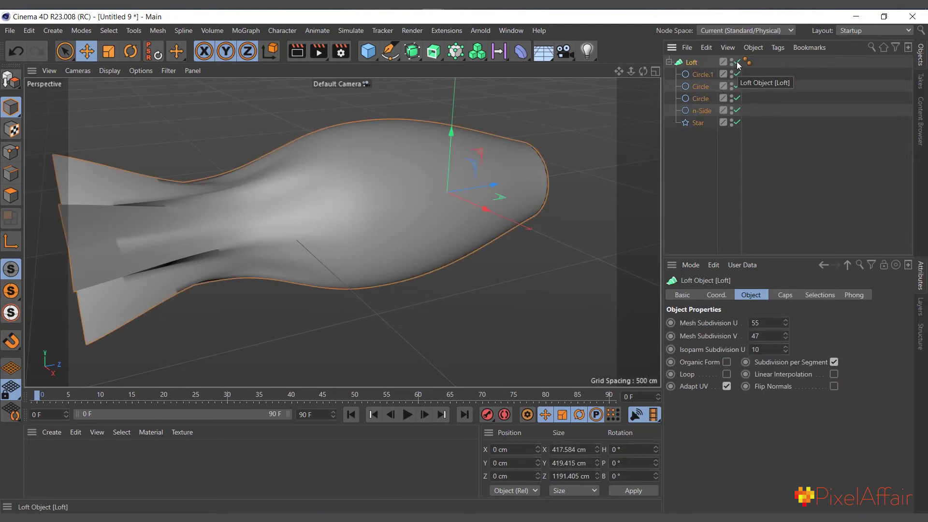
left_click(737, 63)
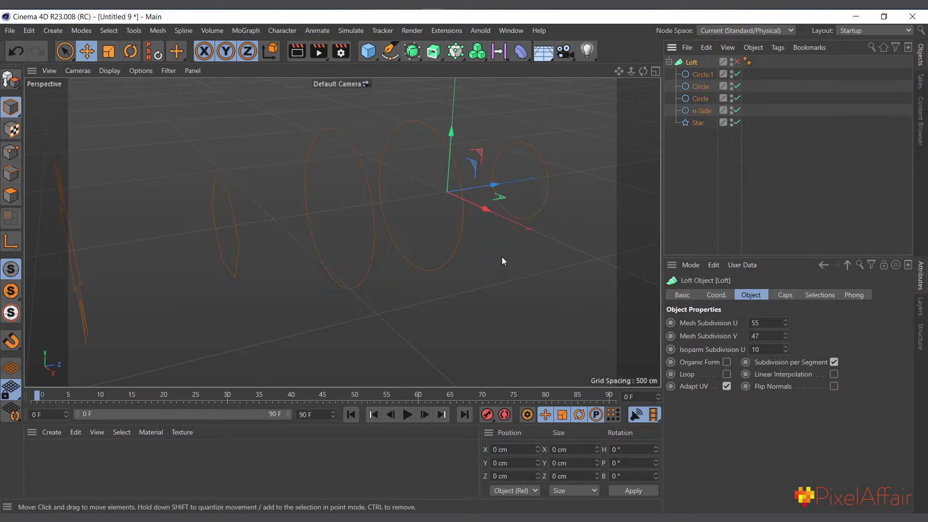
left_click_drag(552, 172, 515, 203, "alt")
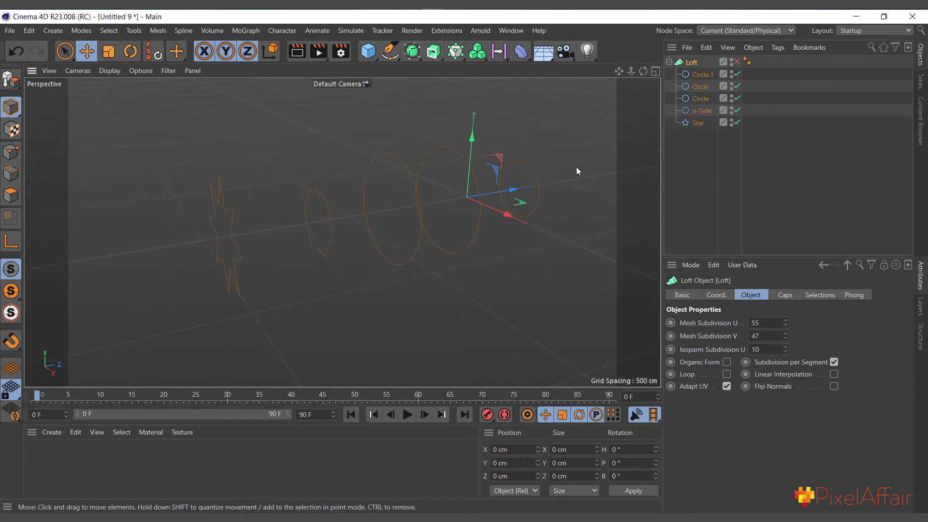
left_click(736, 63)
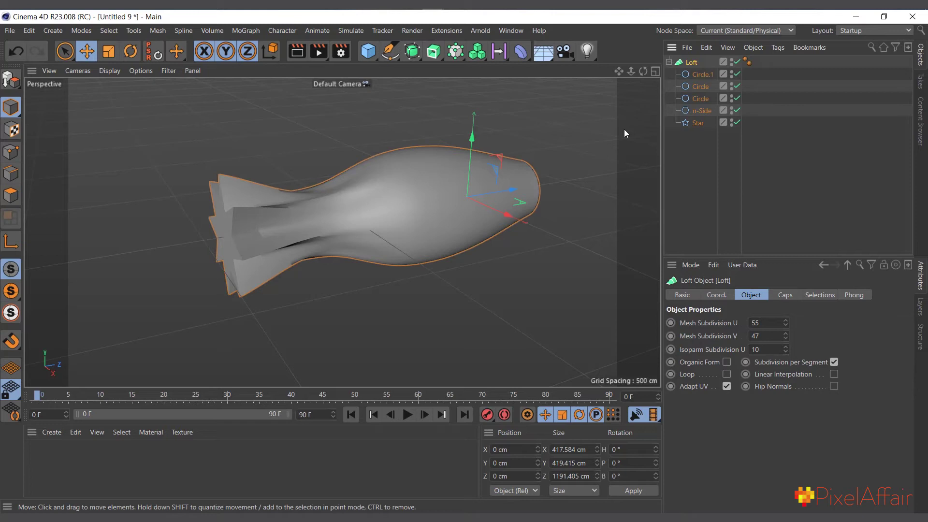
Step: Display the viewport with Gouraud Shading (Lines) and set the Loft's Mesh Subdivision U to 26 and Mesh Subdivision V to 46
left_click(786, 336)
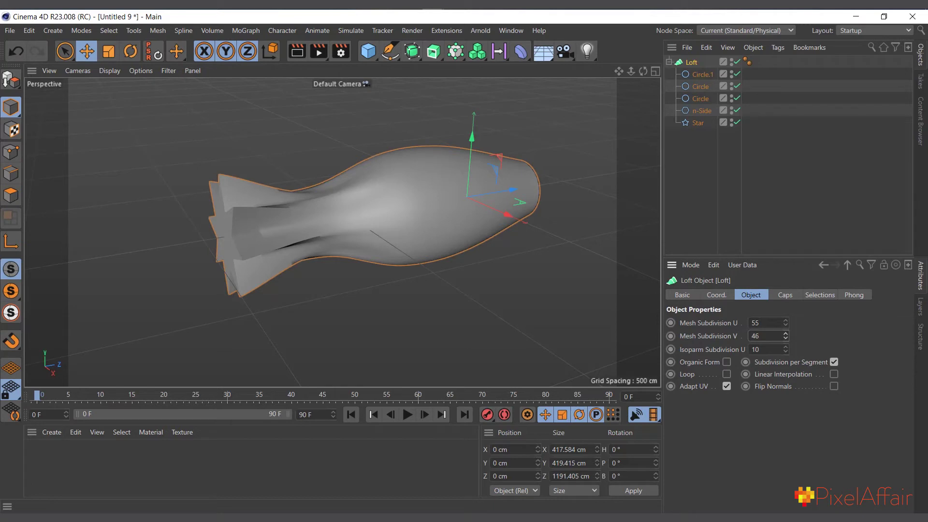
left_click(786, 321)
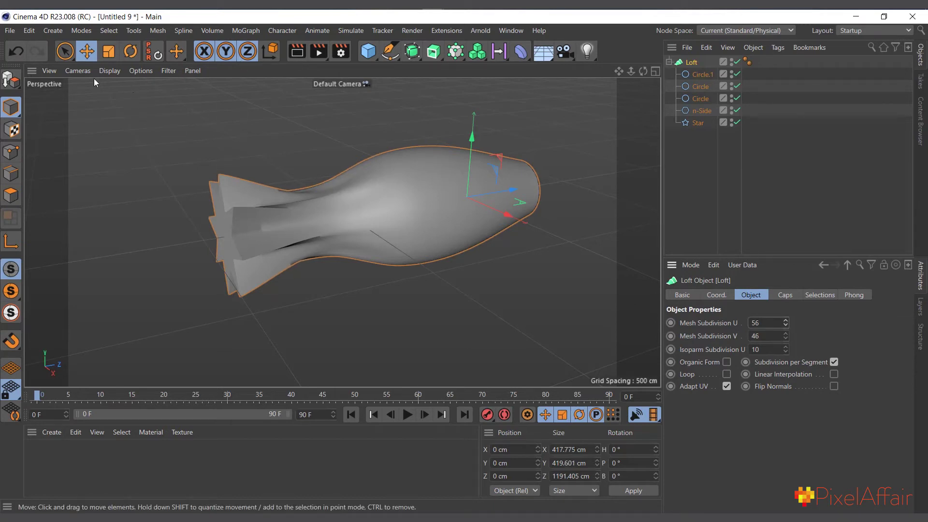
left_click(108, 71)
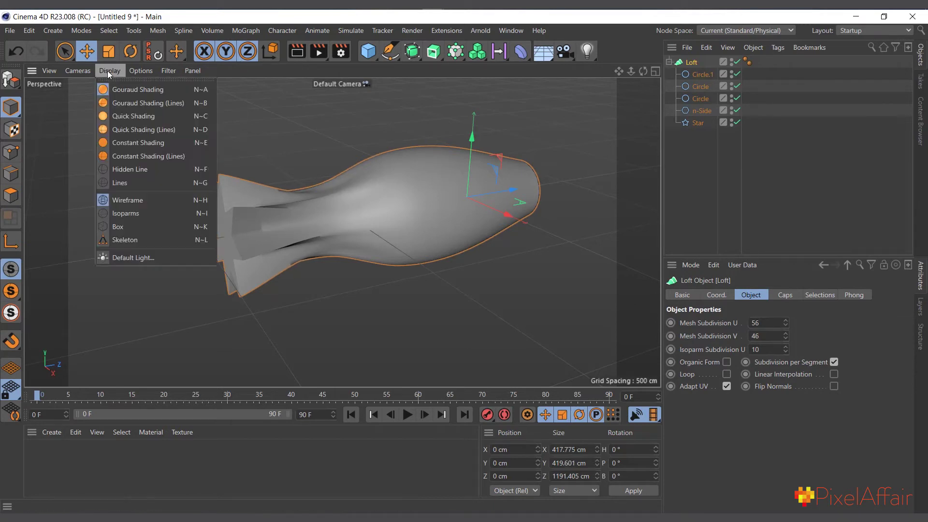
left_click(135, 103)
scroll(396, 220, "up", 2)
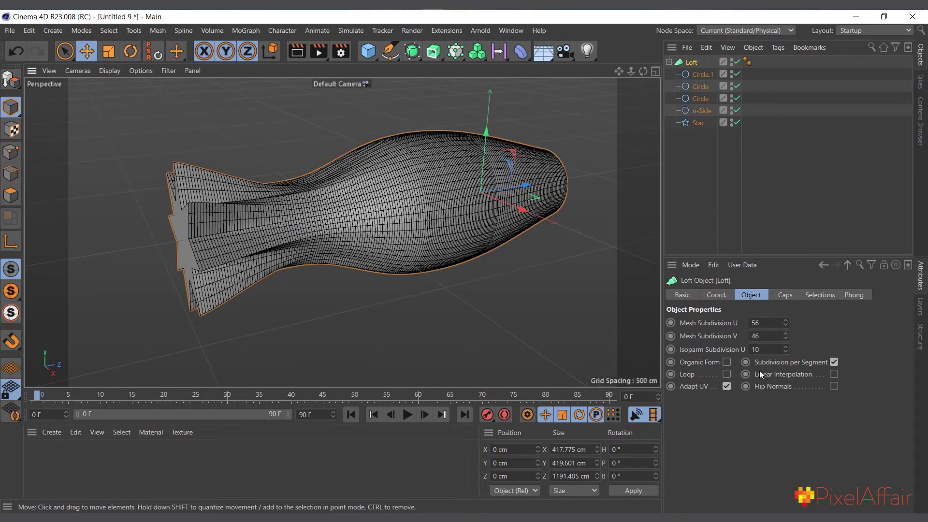
mouse_move(786, 323)
left_mouse_down()
mouse_move(786, 363)
mouse_move(787, 321)
left_mouse_up()
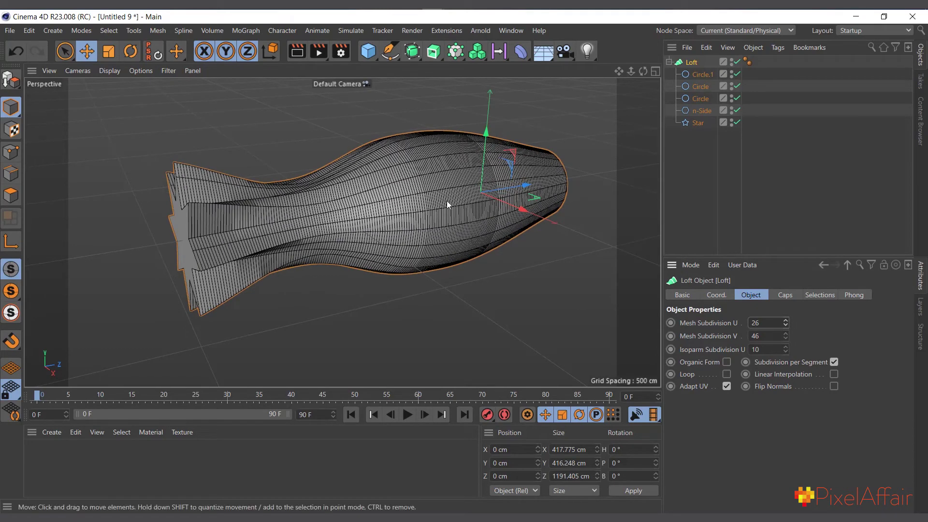
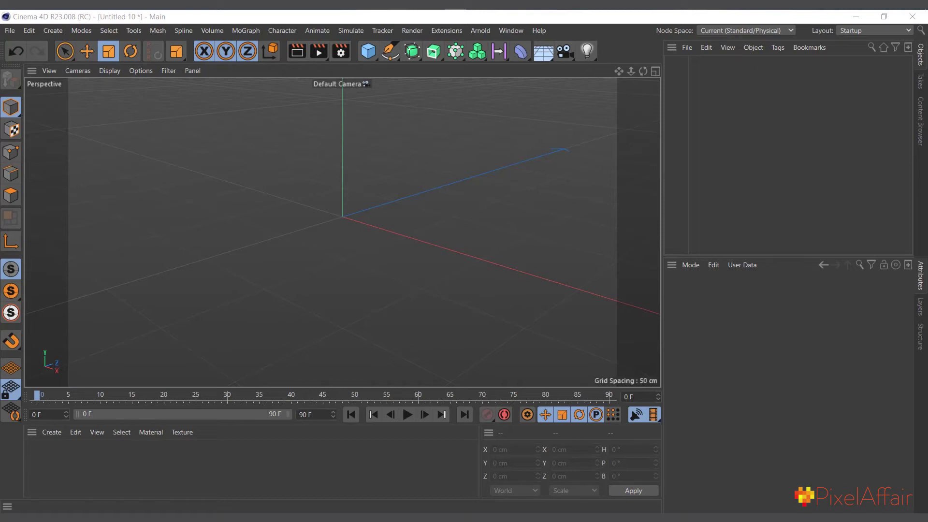
Step: Add a Helix spline with its default 200 cm radii and 200 cm height to the empty scene
left_click(392, 54)
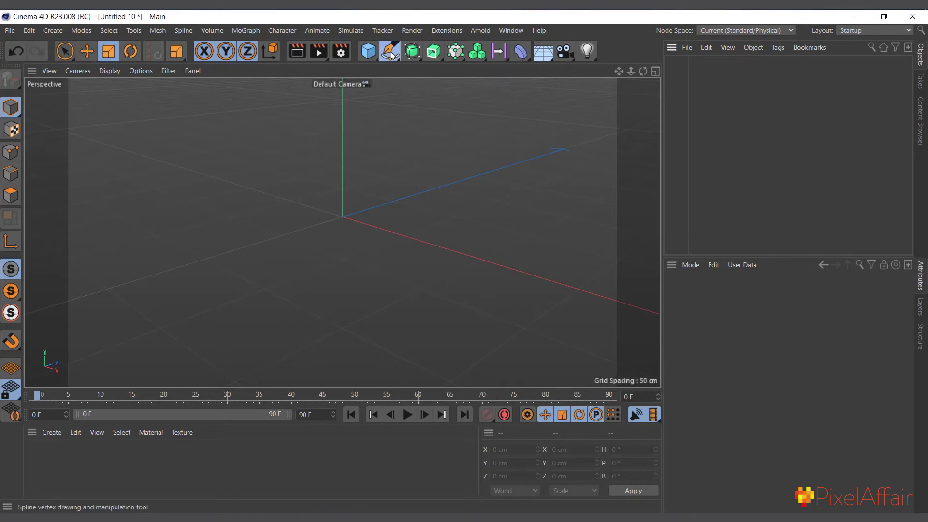
left_click(391, 52)
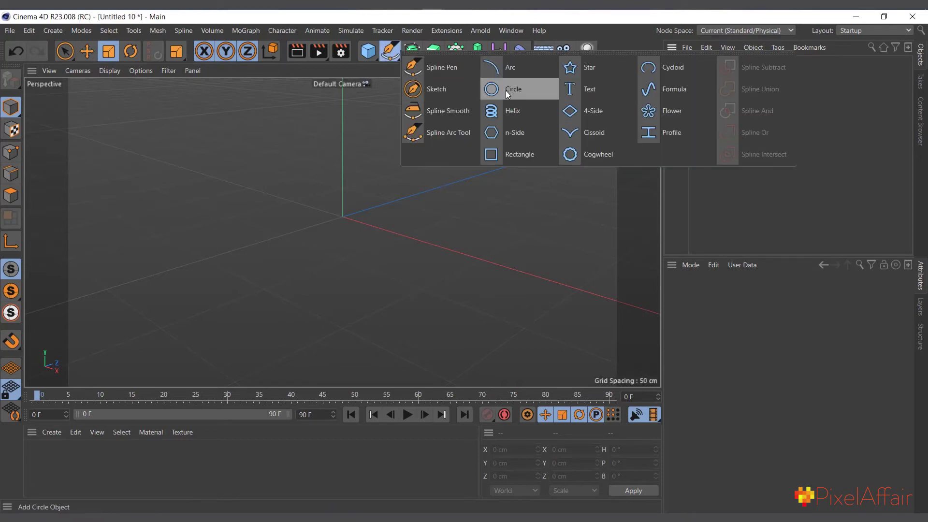
left_click(513, 115)
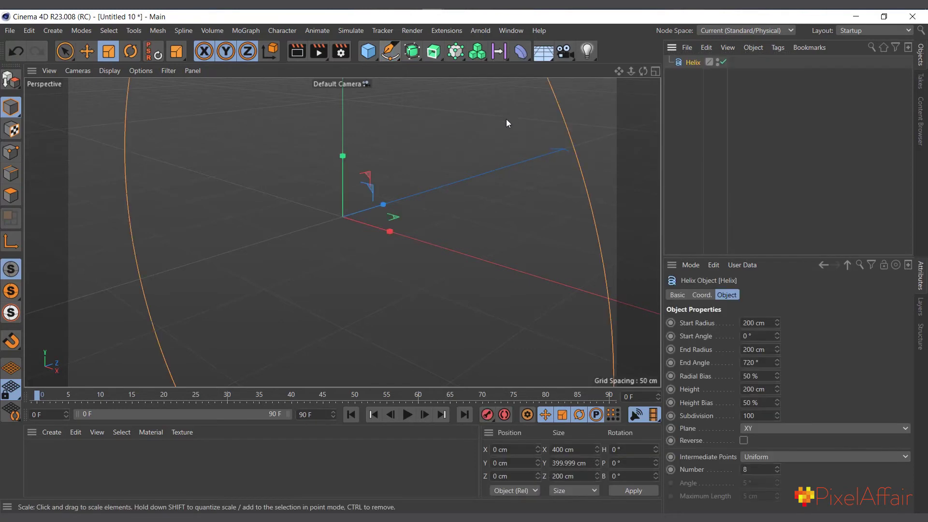
left_click_drag(630, 71, 444, 230)
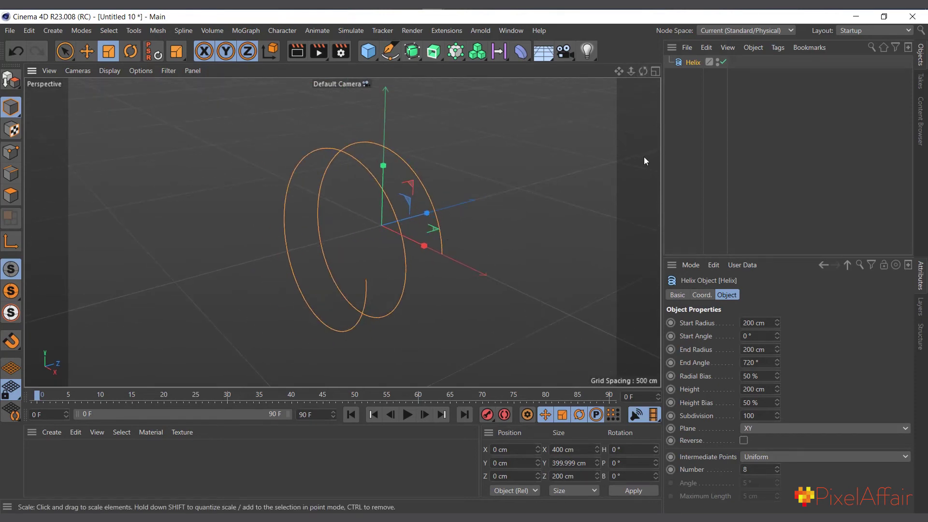
Step: Add an eight-point Star spline and scale it down to an outer radius of about 52 cm
left_click(394, 58)
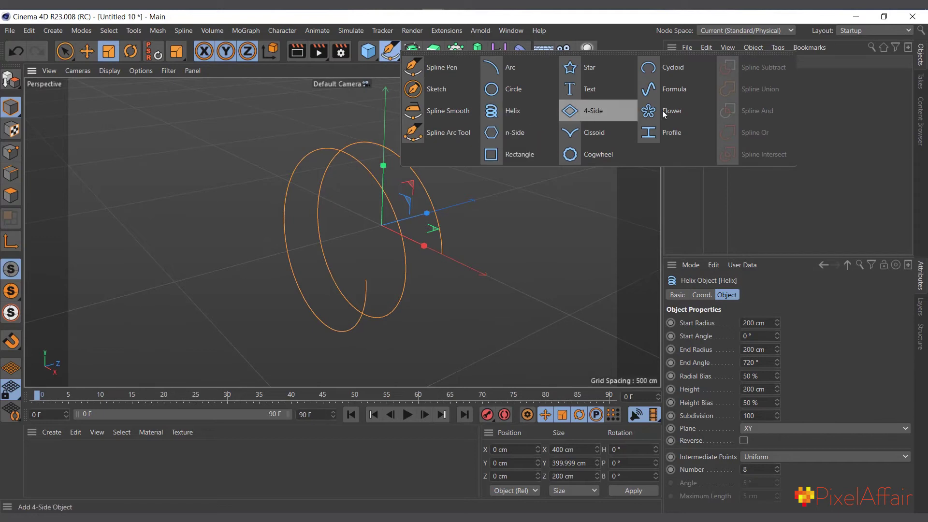
left_click(586, 64)
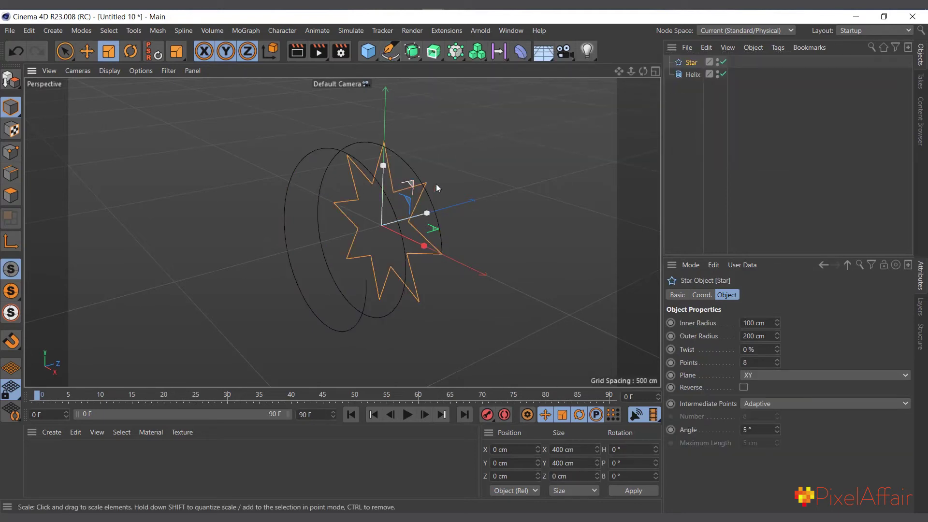
left_click_drag(517, 160, 230, 293)
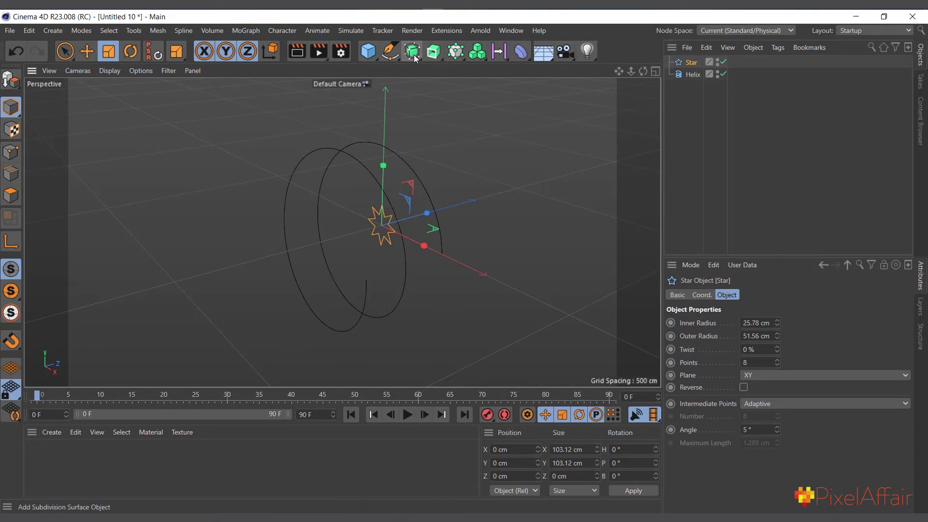
Step: Add a Sweep generator and nest the Star and the Helix in it, with the Star above the Helix
left_click(53, 31)
mouse_move(66, 97)
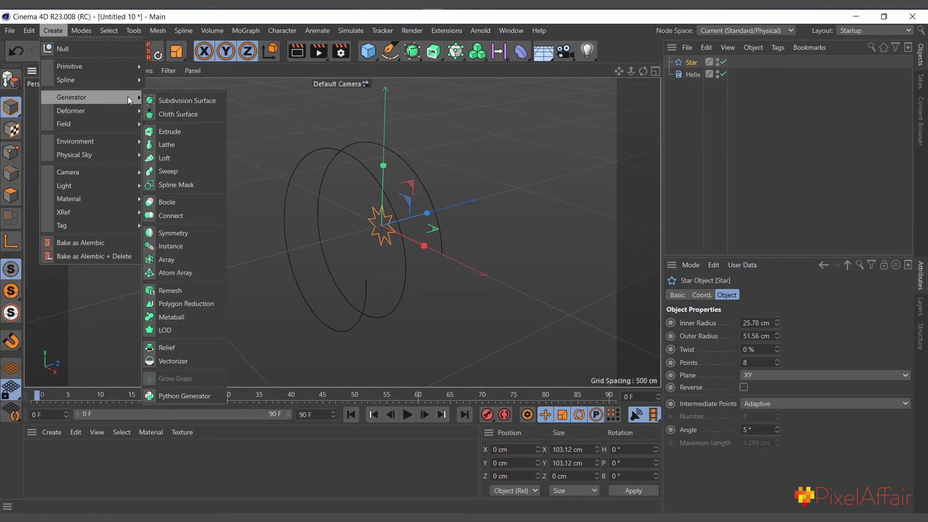
left_click(175, 169)
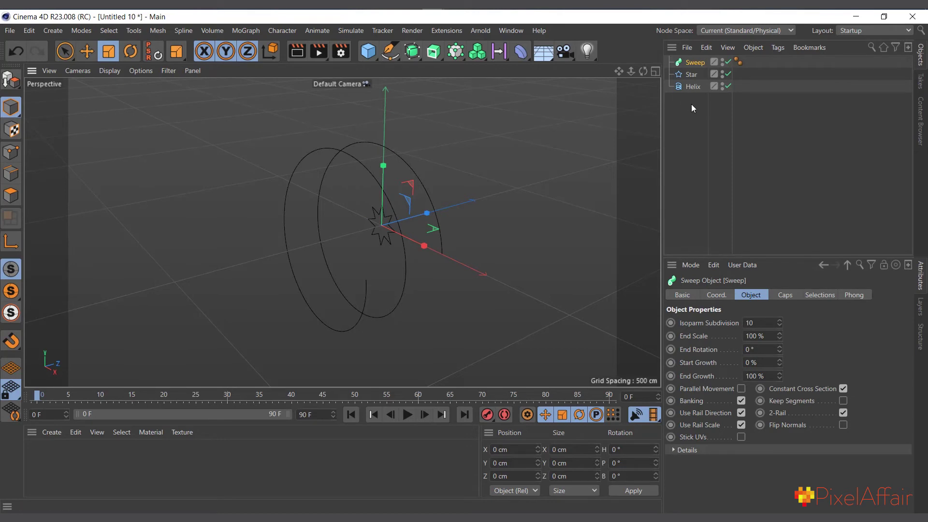
left_click_drag(693, 75, 700, 64)
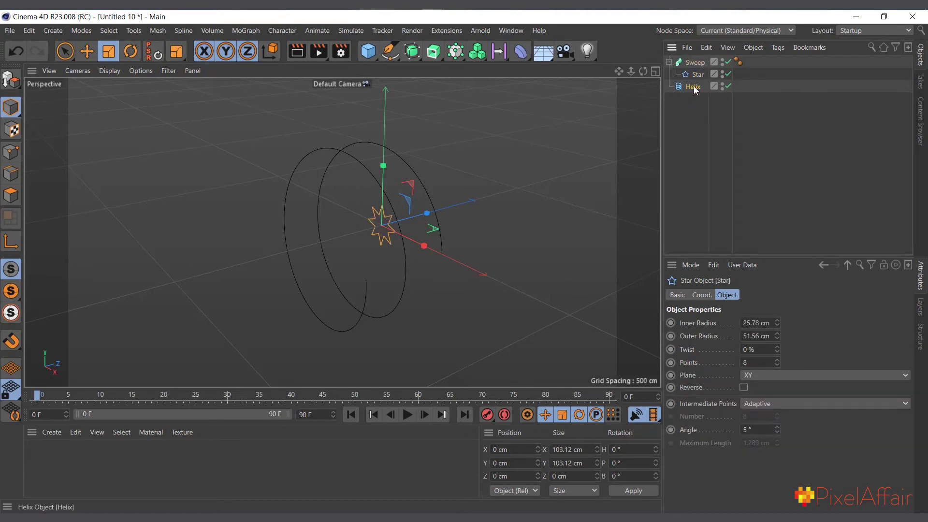
left_click_drag(699, 78, 696, 77)
left_click_drag(697, 76, 697, 77)
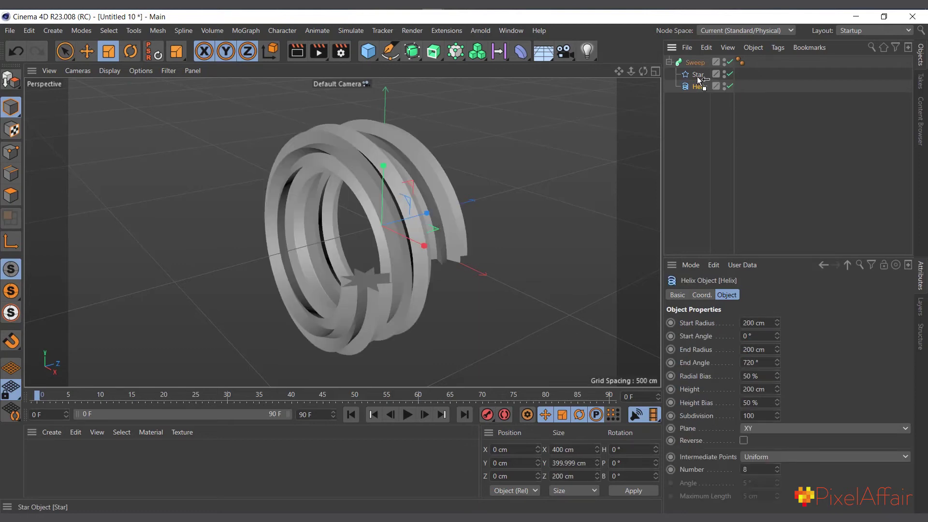
Step: Scale the Star profile down to an outer radius of about 21 cm to thin the swept coil
scroll(383, 287, "up", 5)
scroll(363, 268, "down", 4)
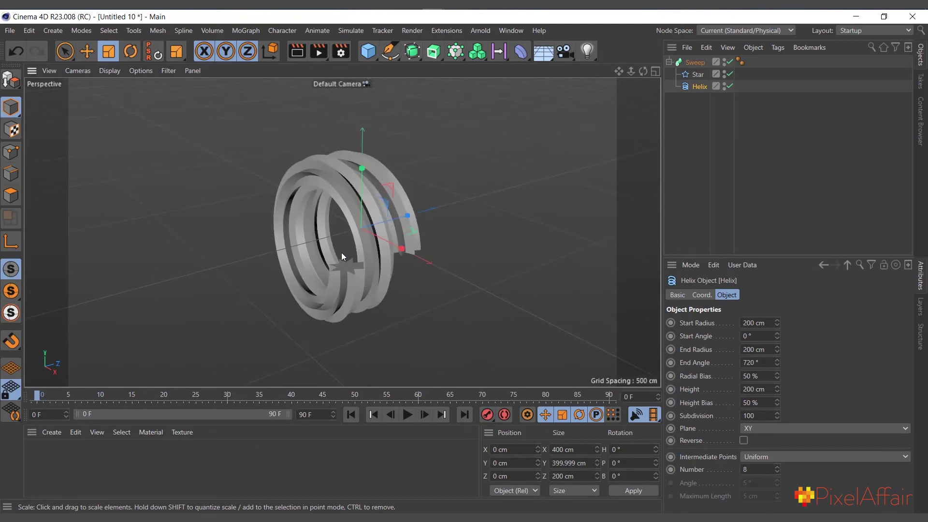
scroll(351, 288, "up", 4)
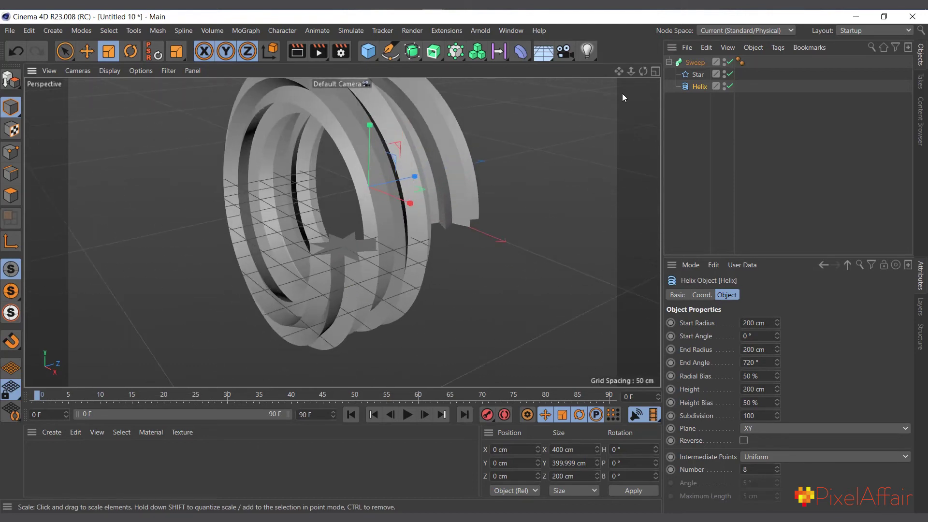
left_click(698, 75)
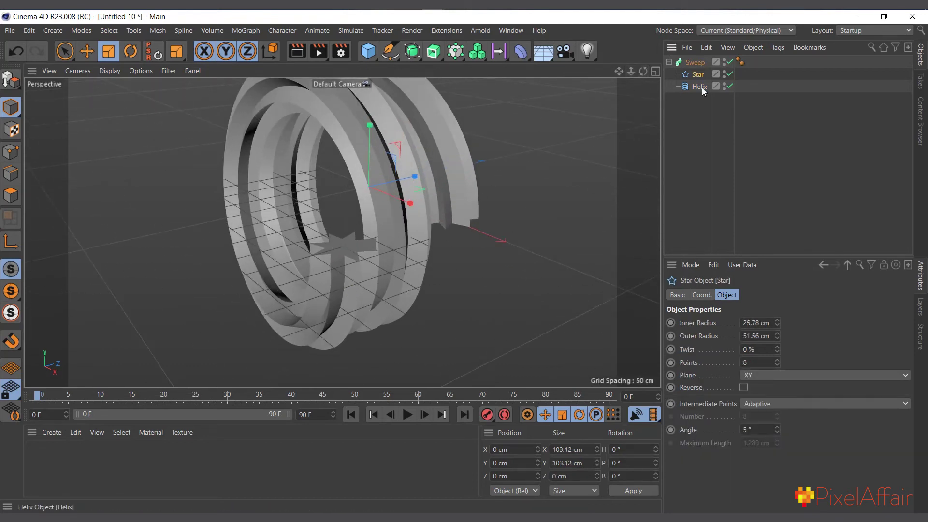
left_click_drag(533, 134, 393, 203)
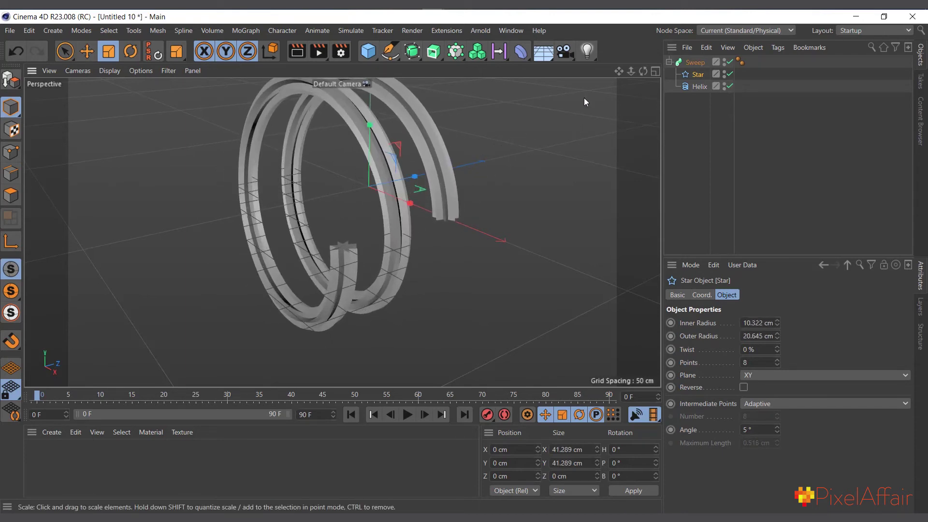
Step: Stretch the swept coil by setting the Helix's height to 937 cm
left_click(695, 62)
left_click(696, 75)
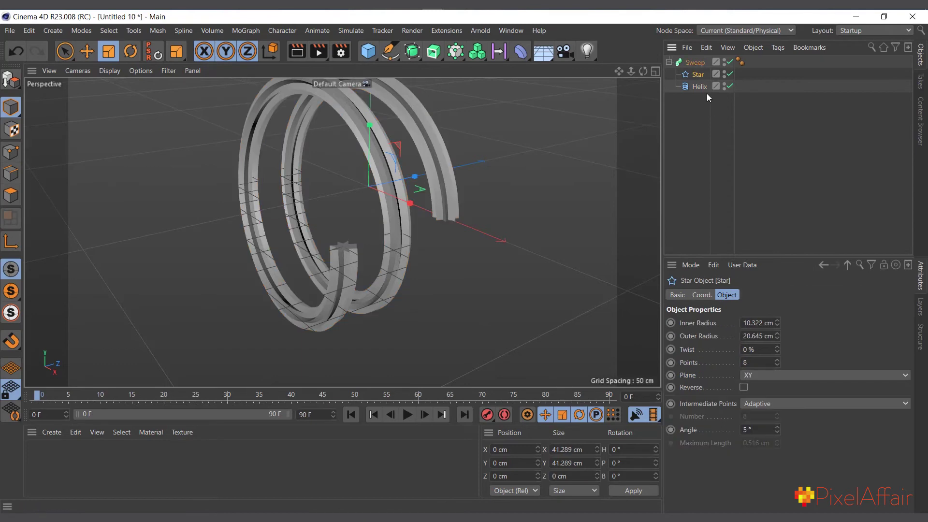
left_click(704, 86)
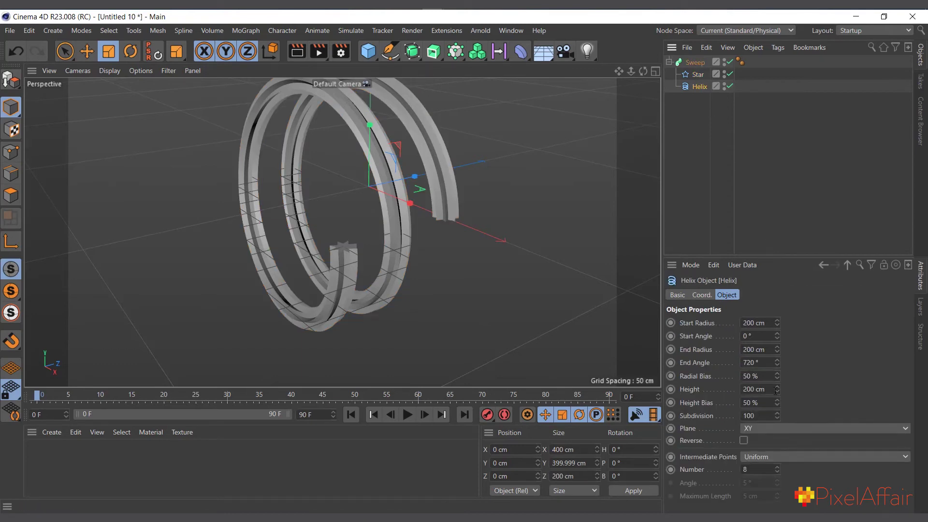
left_click_drag(777, 387, 562, 357)
scroll(471, 259, "down", 4)
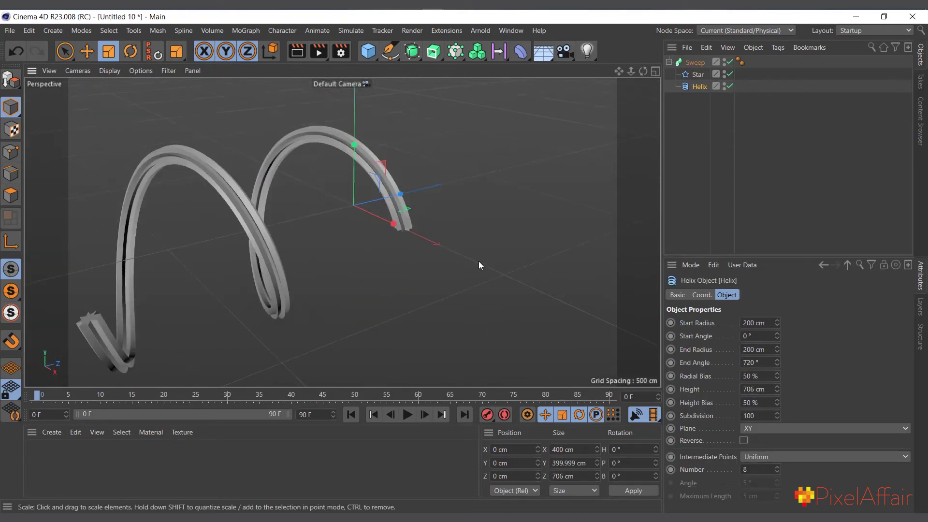
scroll(481, 267, "up", 2)
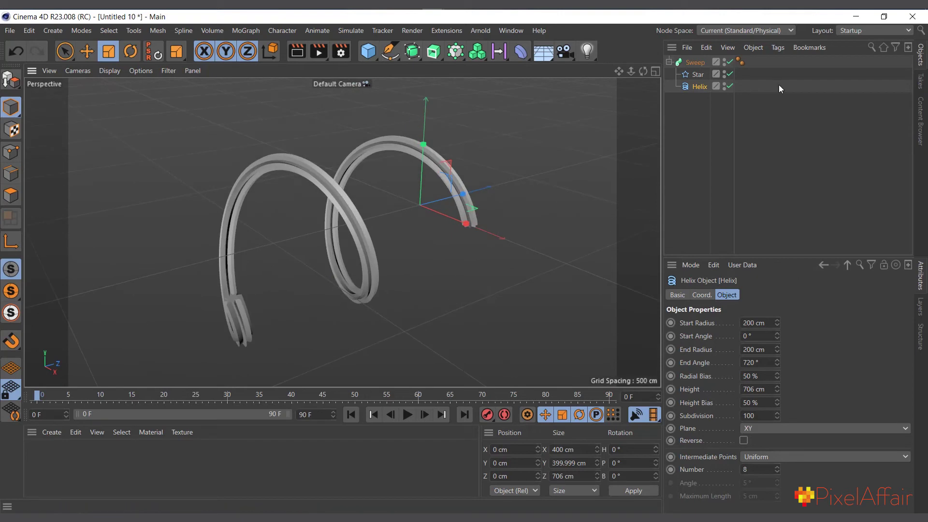
left_click_drag(778, 388, 771, 384)
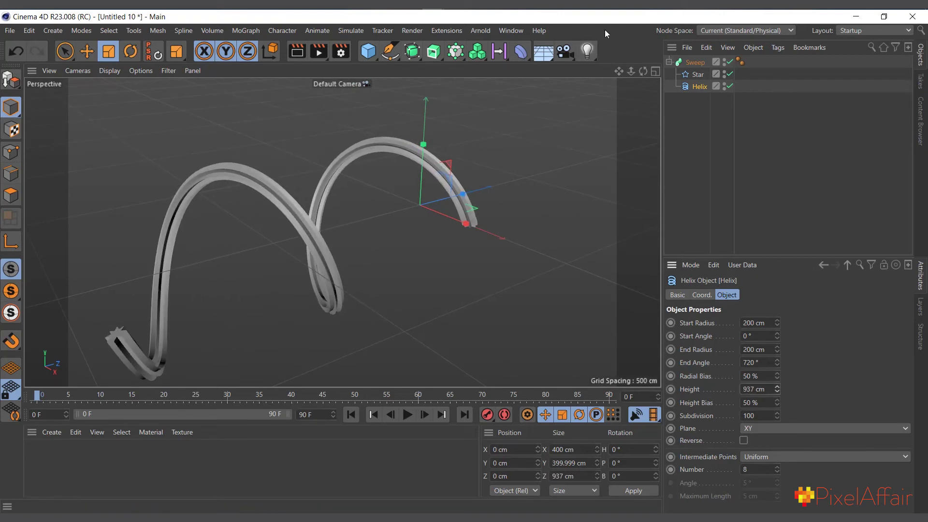
Step: Replace the Sweep's Star profile with a Rectangle spline scaled to about 130 cm square, placed above the Helix
left_click(700, 75)
key("Delete")
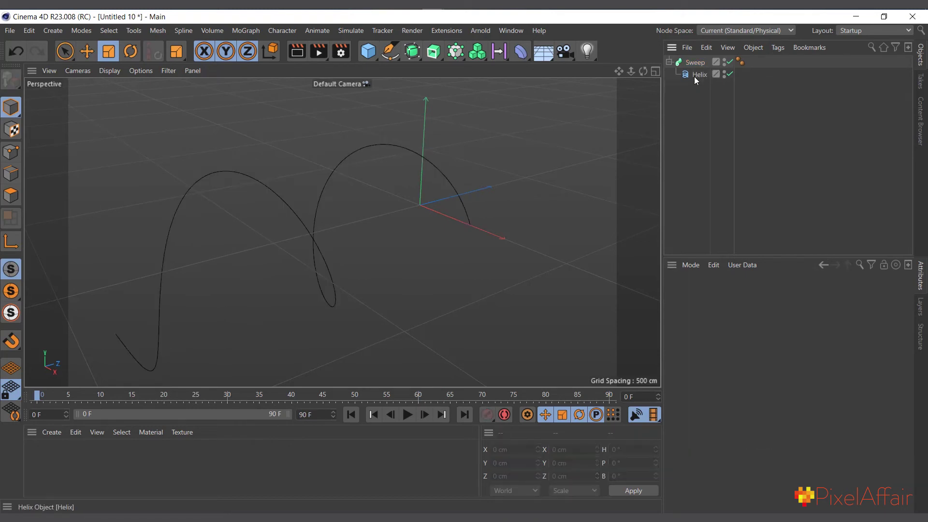
left_click(391, 53)
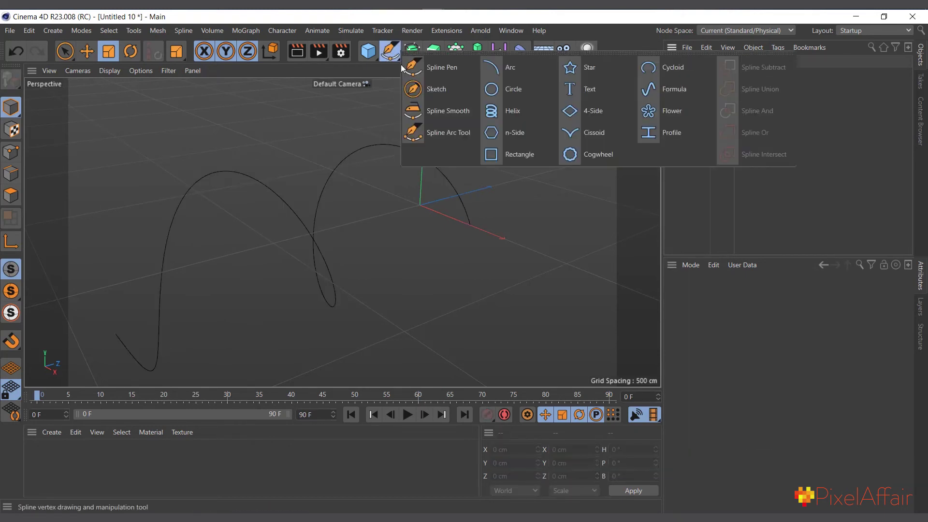
left_click(519, 155)
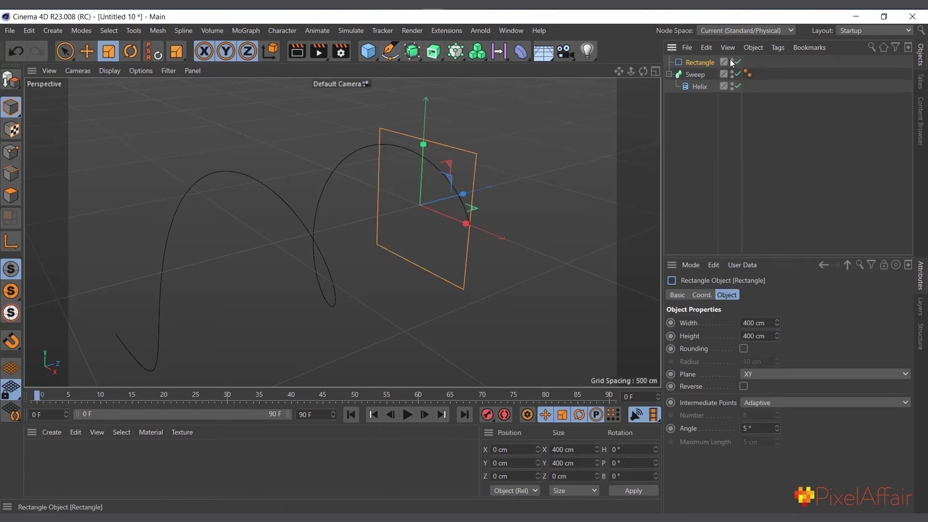
left_click_drag(585, 161, 416, 256)
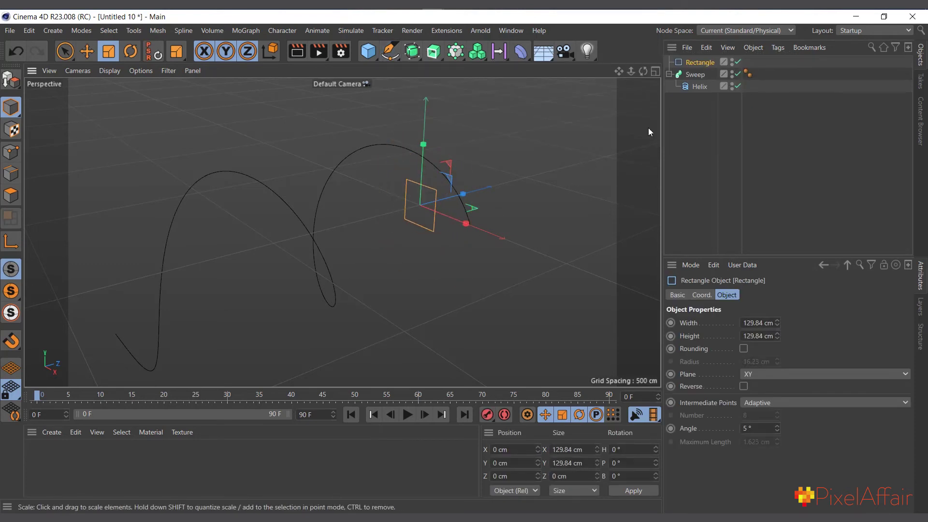
left_click_drag(697, 63, 705, 83)
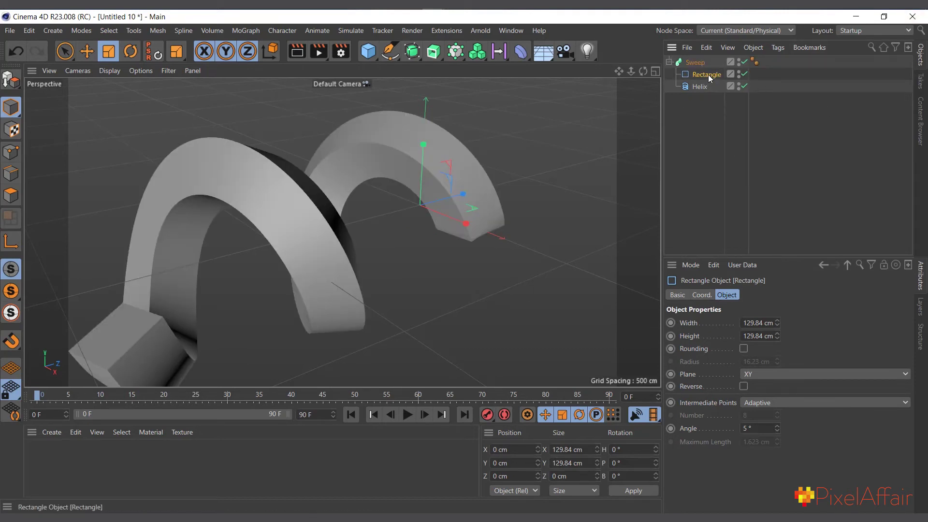
Step: Replace the Sweep's Rectangle profile with a Text spline scaled to a height of about 97 cm, placed above the Helix
key("Delete")
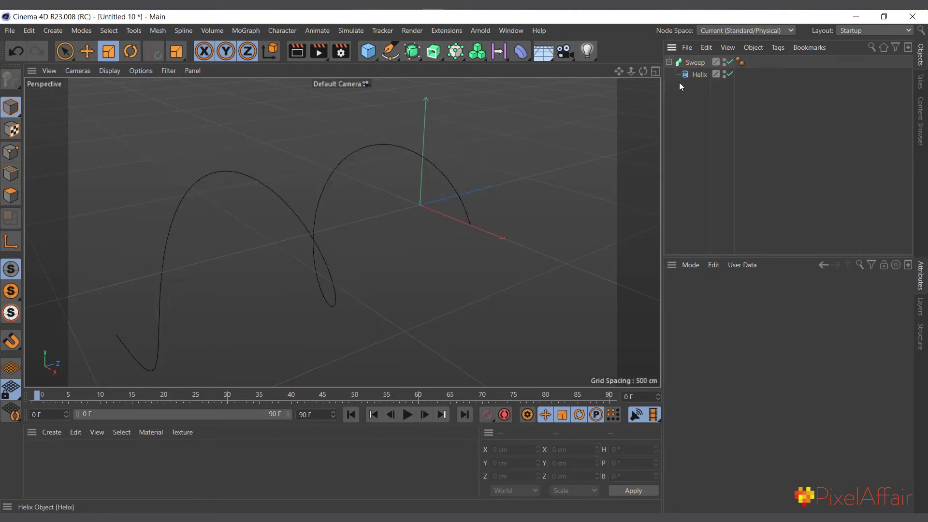
left_click(395, 55)
left_click(580, 96)
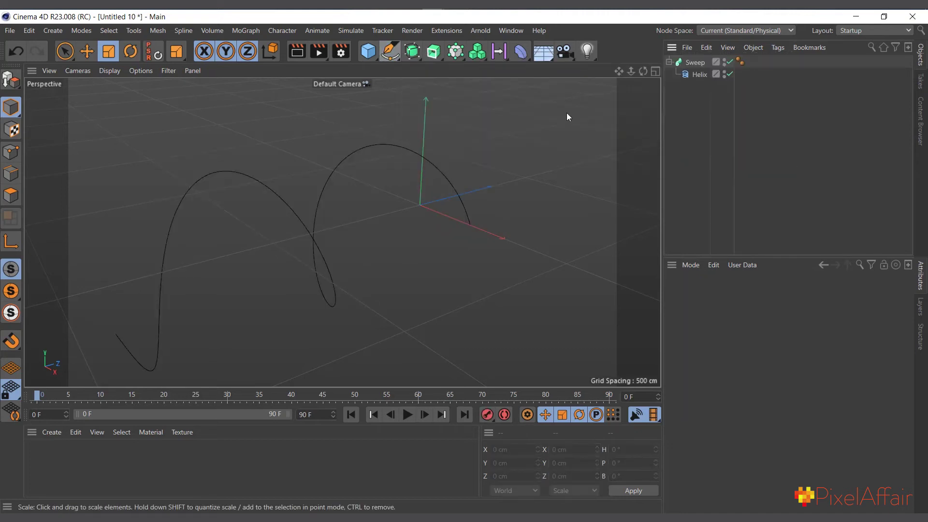
left_click_drag(544, 154, 464, 218)
left_click_drag(693, 62, 695, 75)
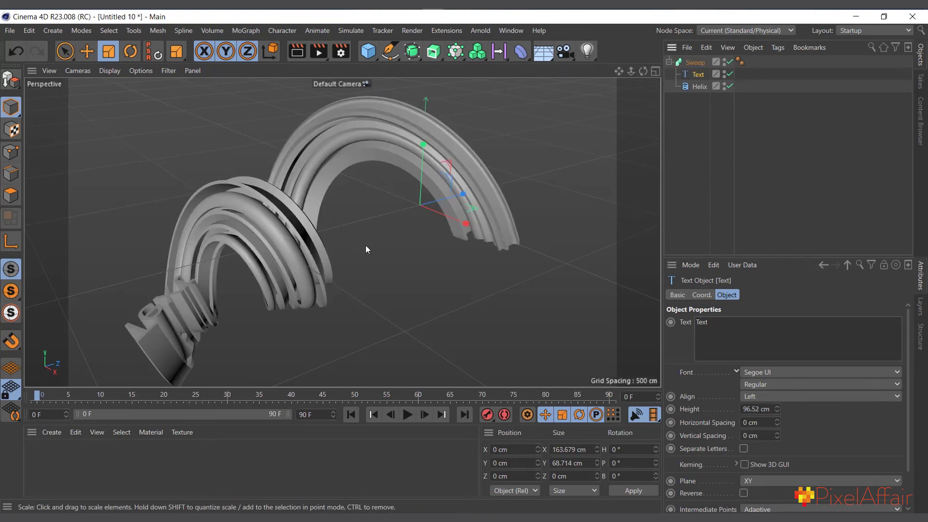
left_click_drag(310, 268, 367, 348, "alt")
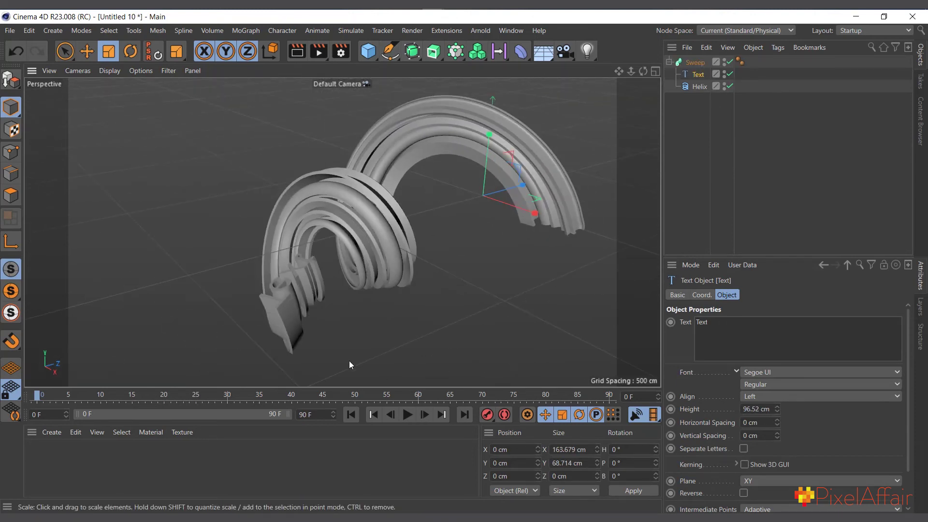
scroll(264, 297, "up", 5)
left_click_drag(263, 296, 252, 239, "alt")
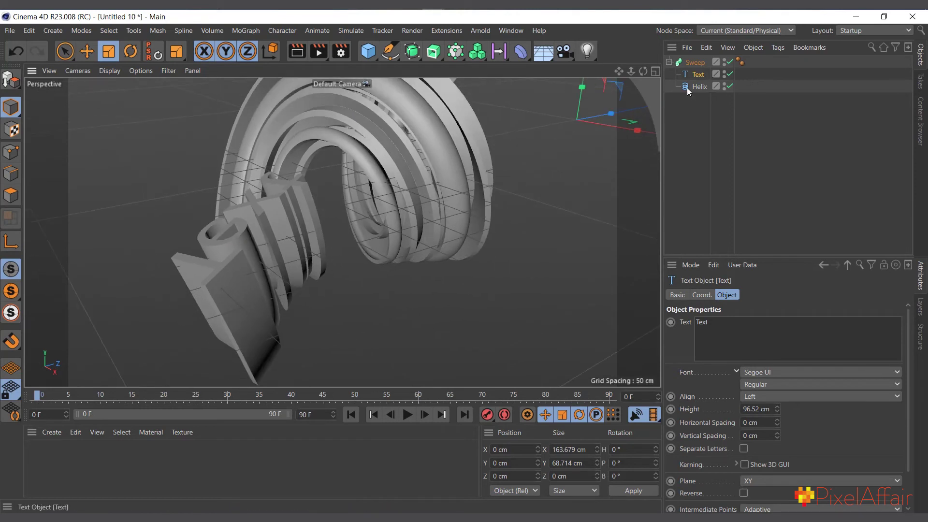
Step: Reshape the Sweep's Scale curve by adding a midpoint lowered to about 0.9 and lowering the start point to about 0.6
left_click(695, 63)
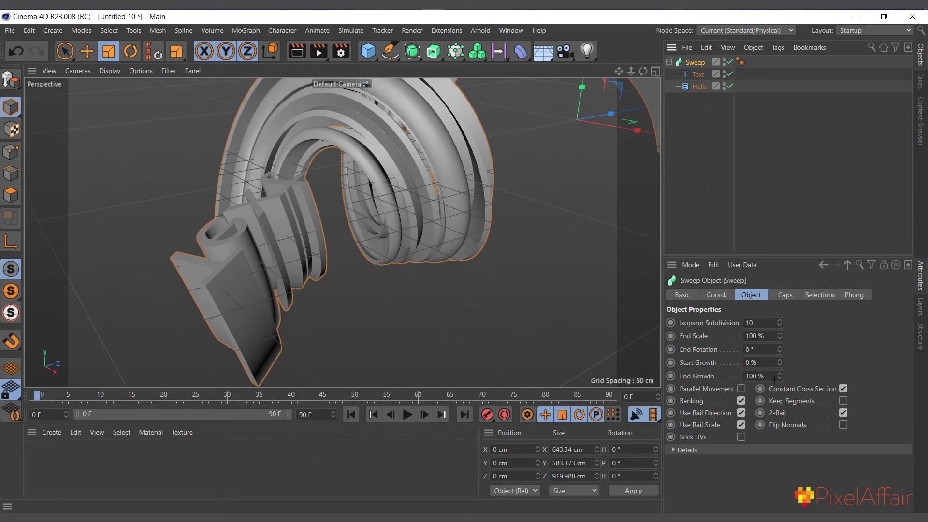
scroll(426, 225, "down", 5)
left_click_drag(314, 193, 281, 296, "alt")
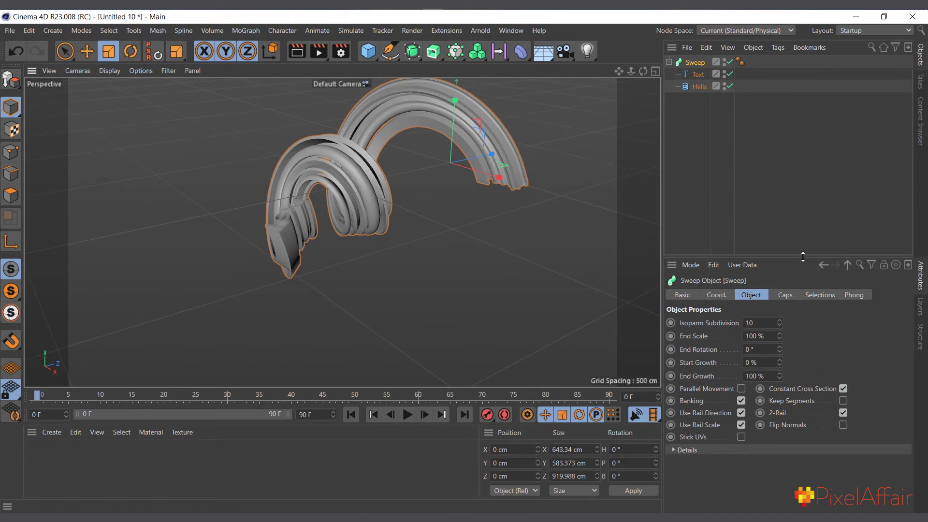
left_click_drag(803, 257, 803, 244)
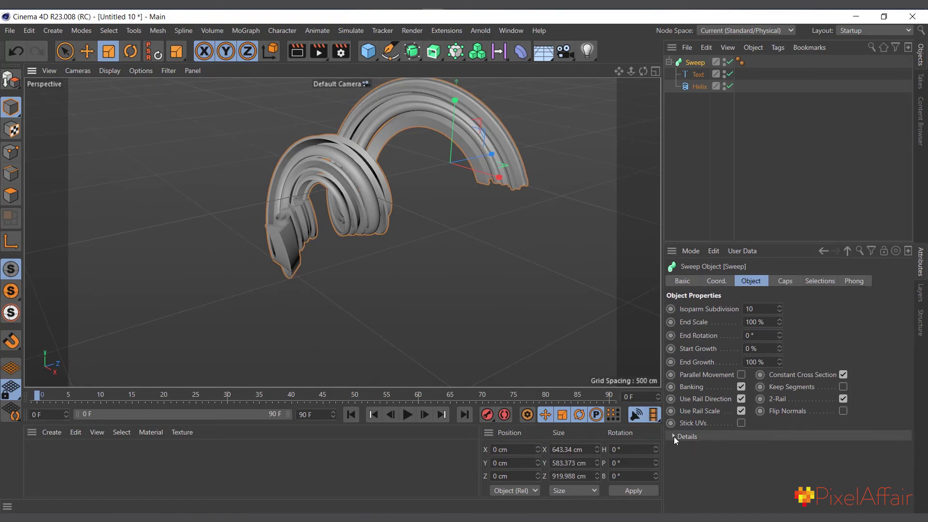
left_click(674, 437)
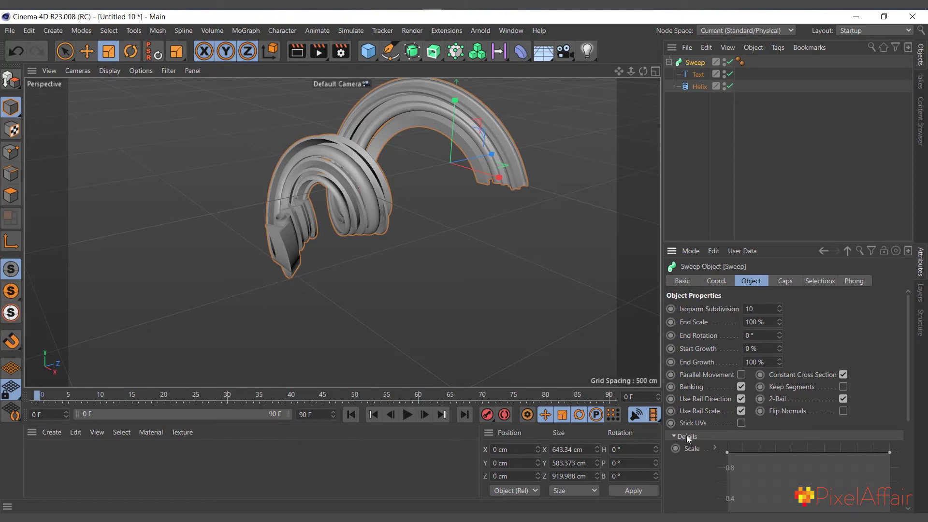
scroll(687, 435, "down", 3)
left_click(727, 378)
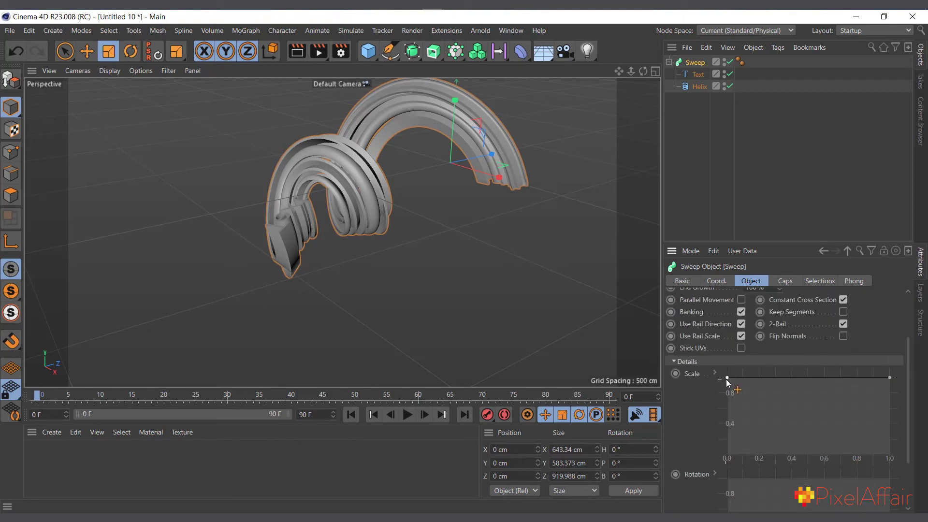
mouse_move(729, 379)
left_mouse_down()
mouse_move(701, 461)
mouse_move(688, 414)
mouse_move(725, 378)
left_mouse_up()
mouse_move(890, 377)
left_mouse_down()
mouse_move(901, 458)
mouse_move(891, 379)
left_mouse_up()
mouse_move(804, 377)
left_mouse_down()
mouse_move(805, 384)
mouse_move(804, 365)
left_mouse_up()
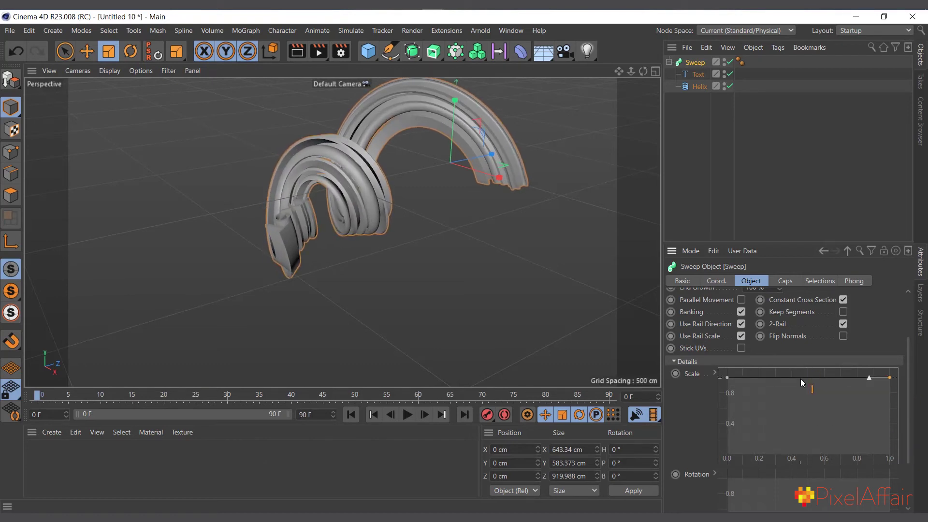
left_click(803, 378, "ctrl")
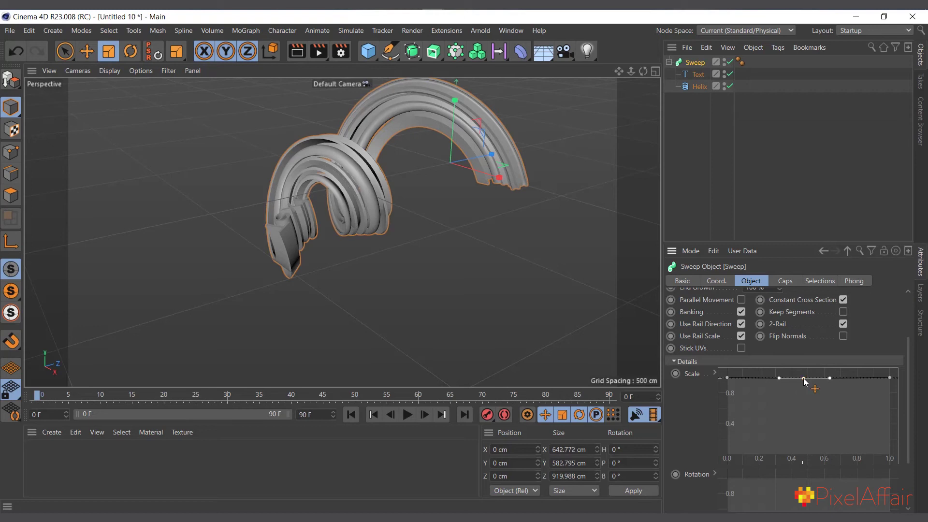
mouse_move(804, 380)
left_mouse_down()
mouse_move(788, 412)
mouse_move(818, 435)
mouse_move(818, 455)
mouse_move(803, 388)
left_mouse_up()
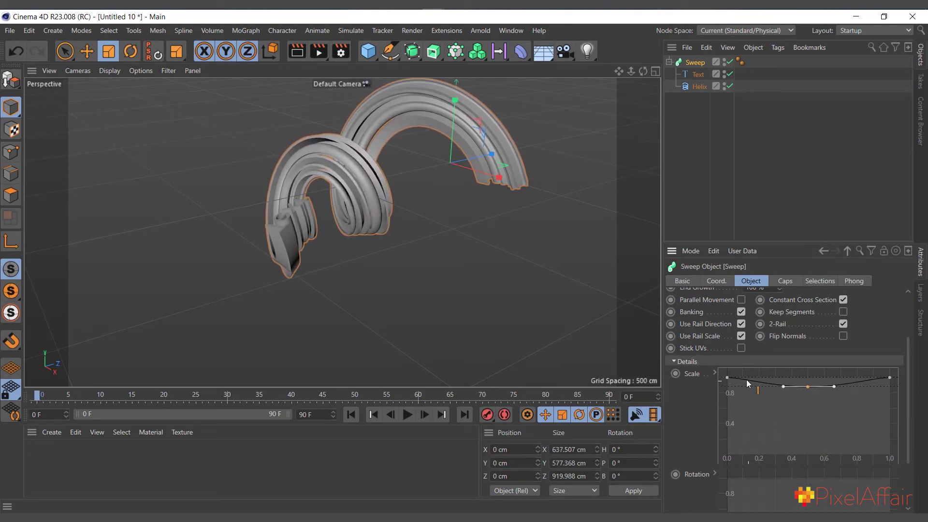
left_click_drag(728, 377, 728, 407)
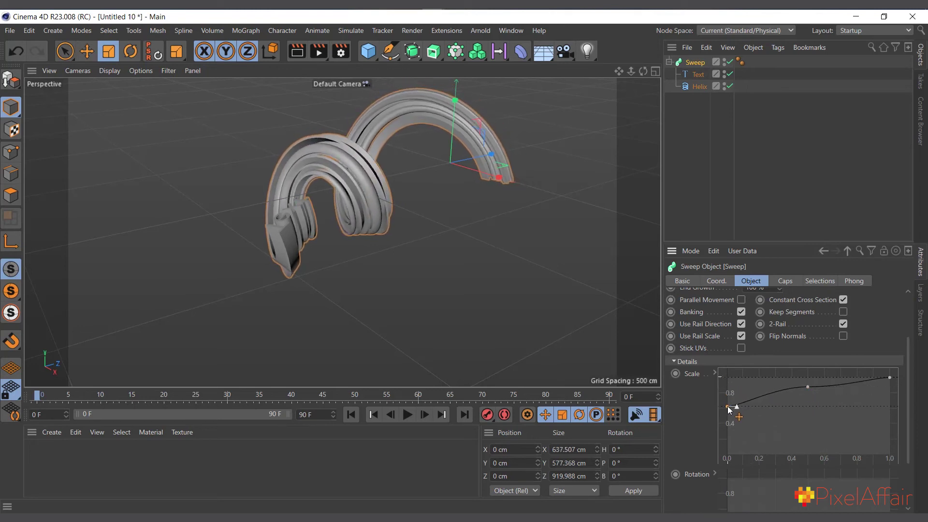
Step: Twist the sweep by raising the Rotation curve's start to 1.0 and lowering its end to 0, and adjust the End Growth
scroll(695, 435, "down", 3)
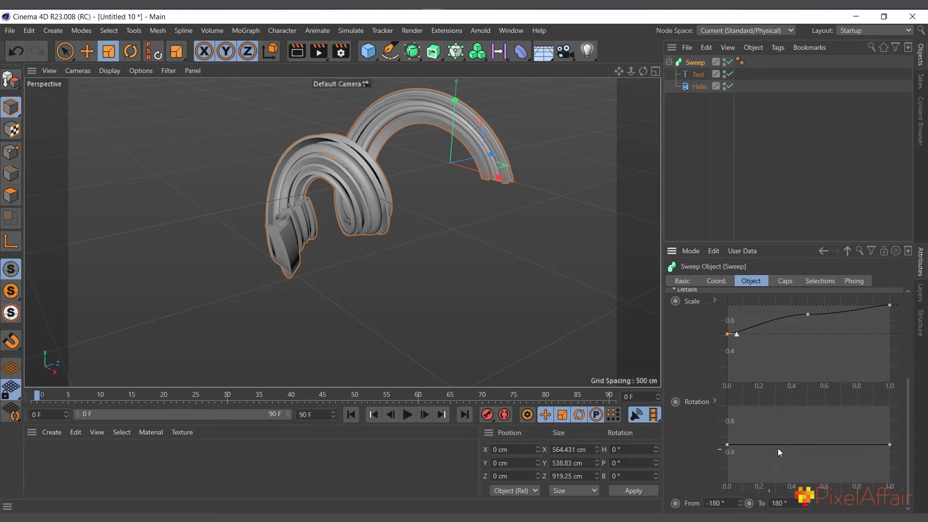
left_click_drag(727, 444, 713, 392)
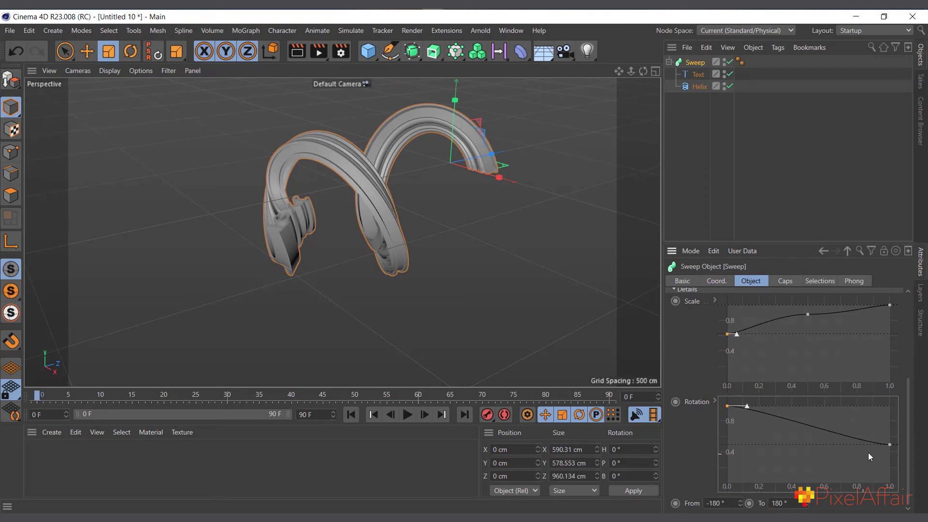
left_click(889, 444)
left_click_drag(891, 445, 890, 483)
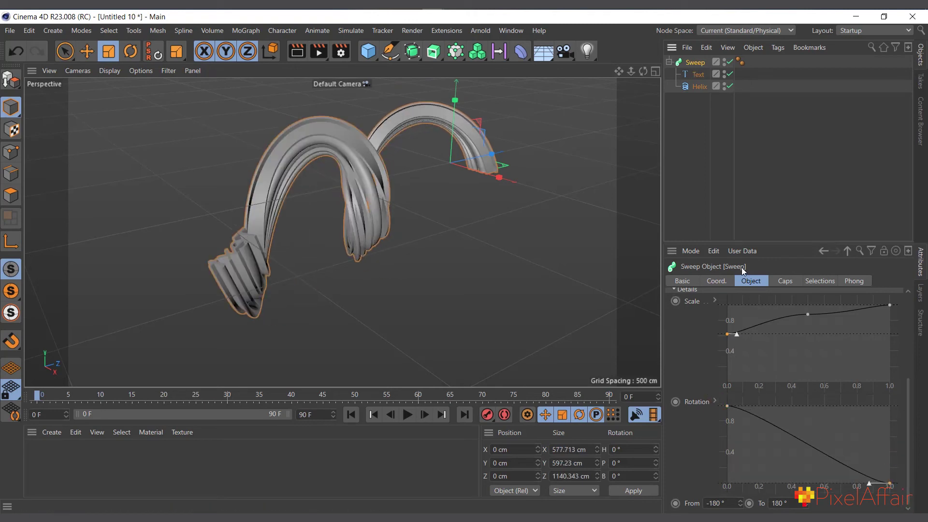
scroll(706, 343, "up", 3)
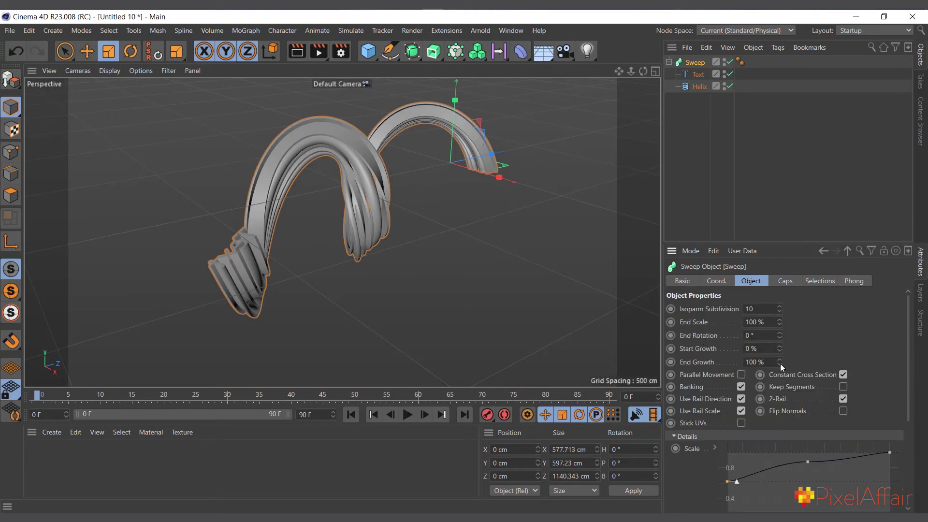
mouse_move(780, 363)
left_mouse_down()
mouse_move(779, 408)
mouse_move(779, 334)
mouse_move(779, 365)
left_mouse_up()
Step: Start a new project and add a Subdivision Surface generator to it
key("ctrl+n")
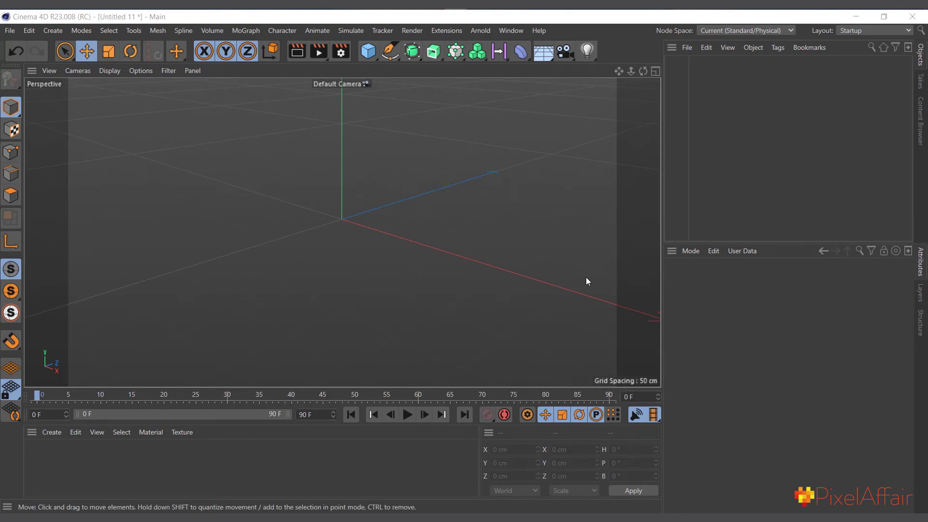
left_click(50, 30)
mouse_move(57, 98)
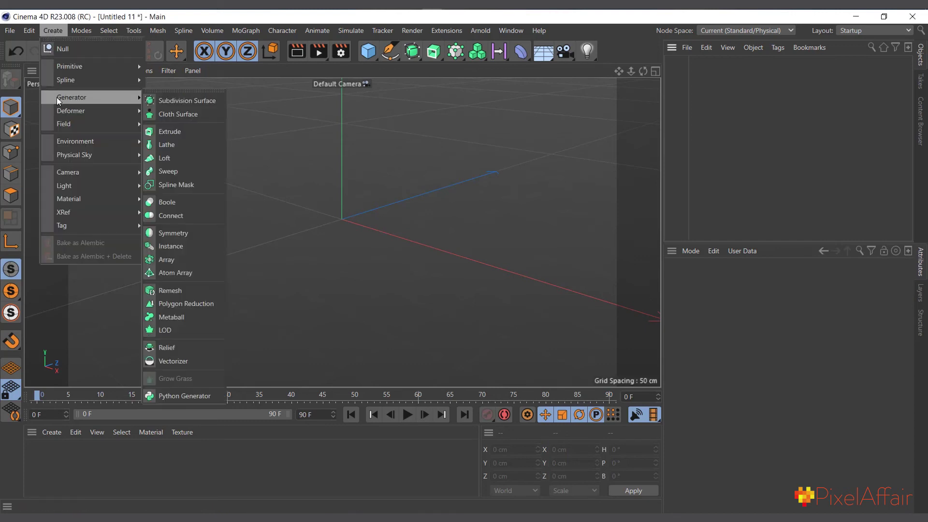
left_click(181, 99)
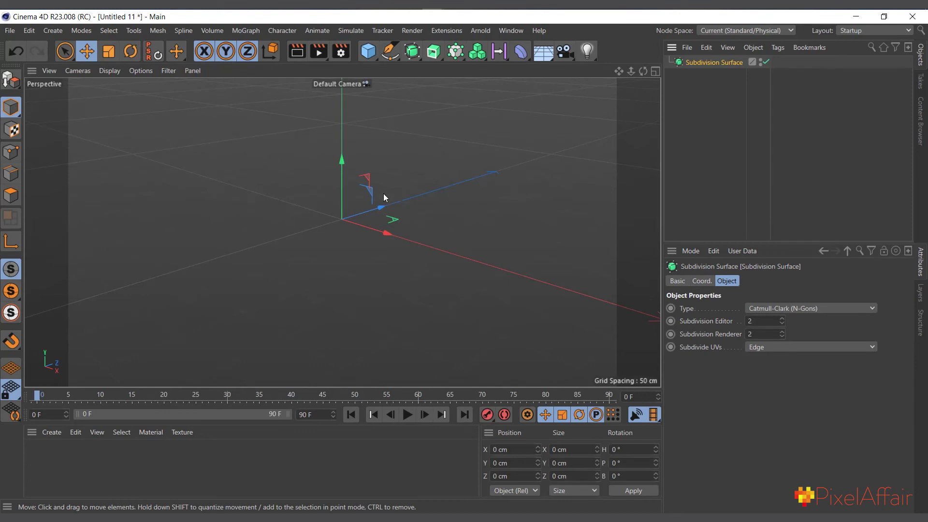
Step: Add a Cube primitive and nest it under the Subdivision Surface
left_click_drag(398, 208, 387, 195, "alt")
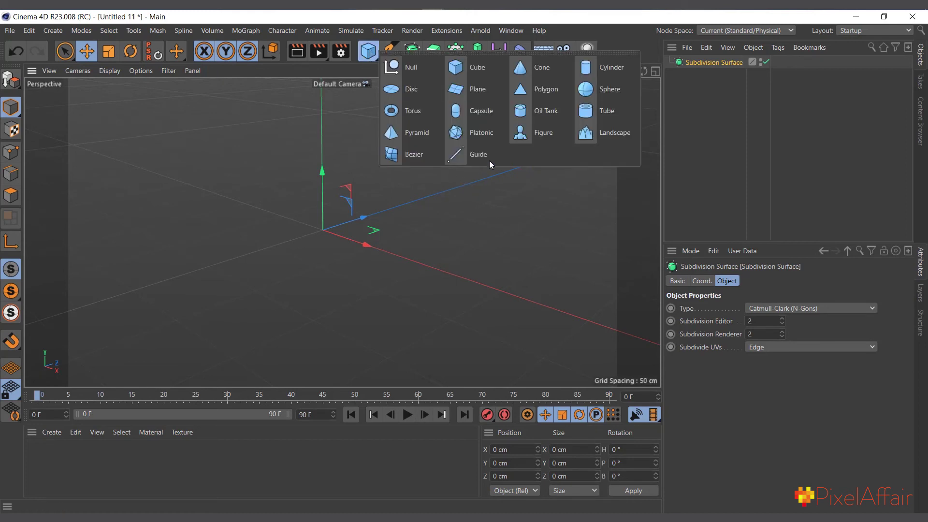
left_click(467, 68)
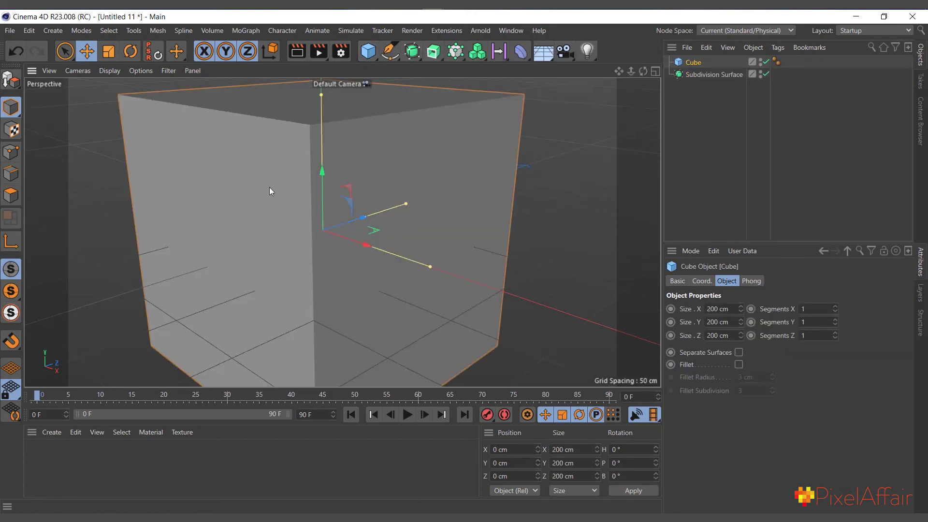
scroll(364, 166, "down", 4)
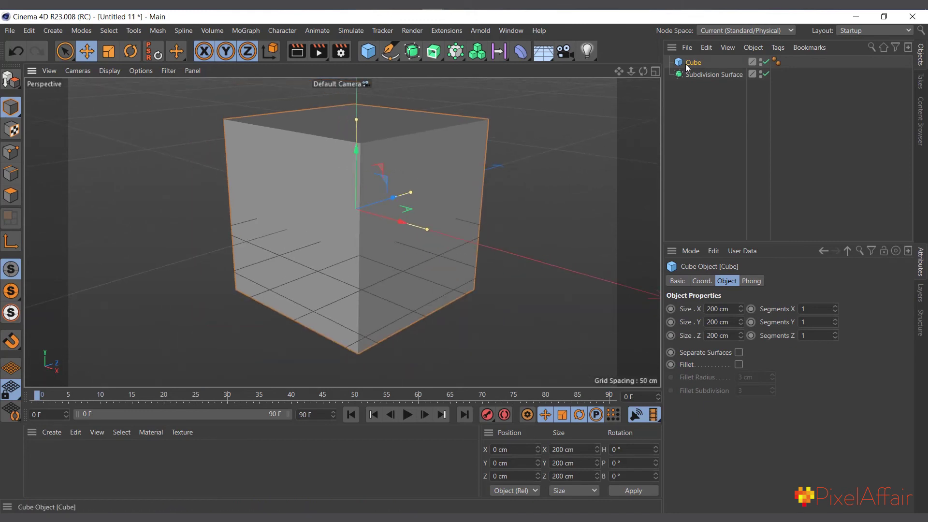
left_click_drag(692, 63, 714, 76)
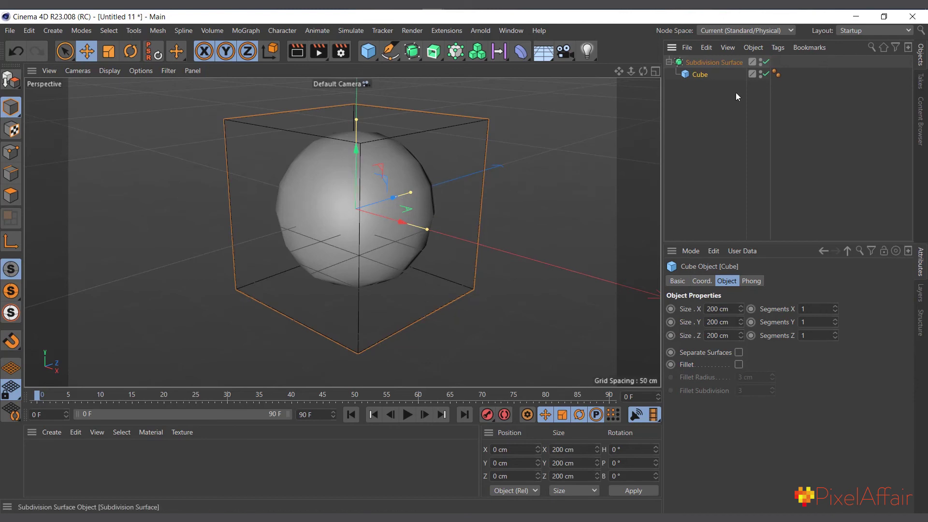
Step: Set the Cube's segments to 10 in X, Y and Z, deselect it and inspect its rounded edges
left_click(814, 310)
type("10")
key("Tab")
type("10")
key("Tab")
type("10")
key("Return")
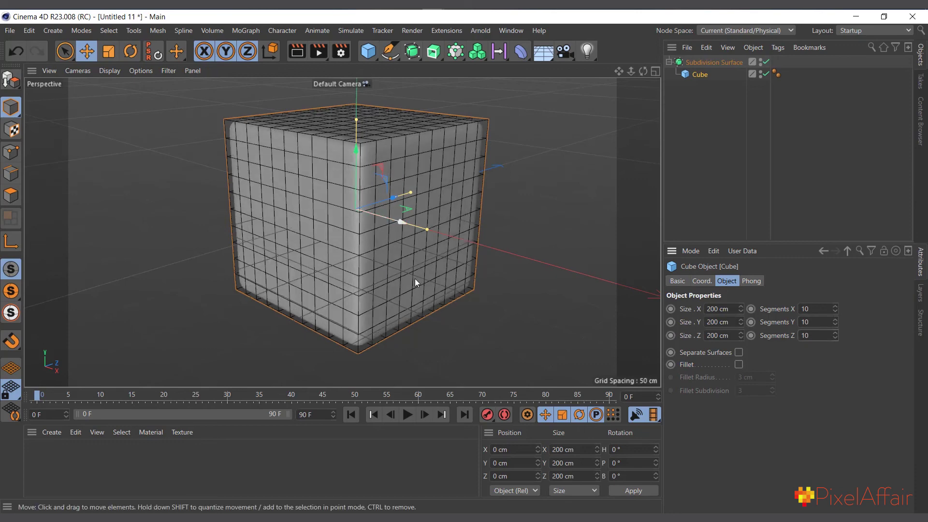
scroll(382, 146, "up", 3)
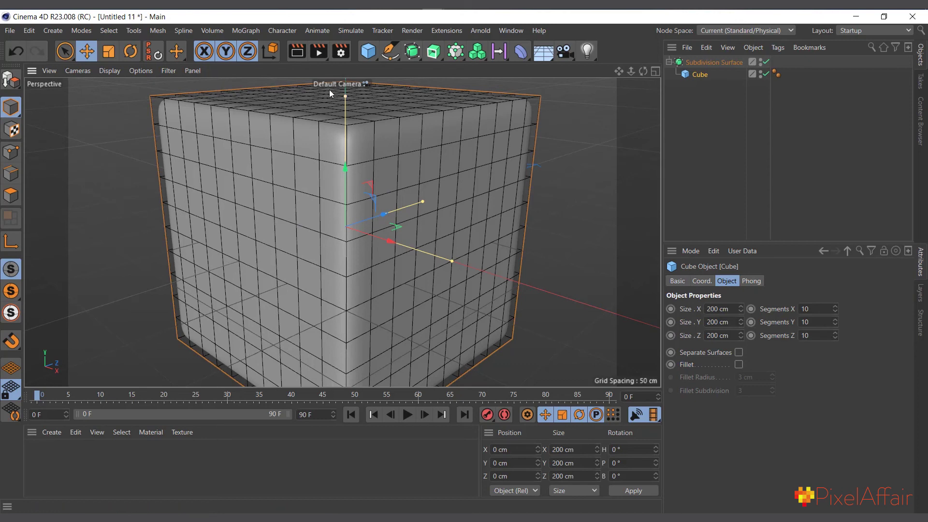
left_click(705, 112)
scroll(284, 194, "down", 4)
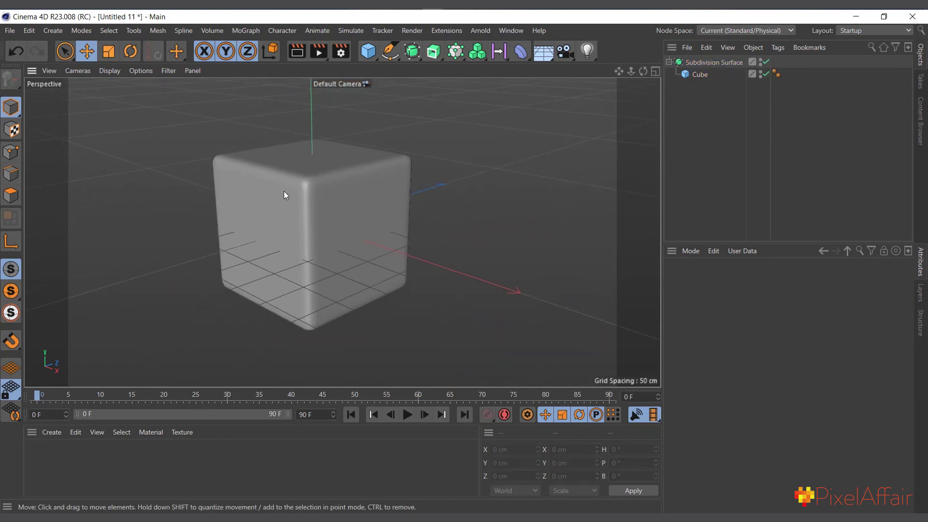
scroll(274, 182, "up", 2)
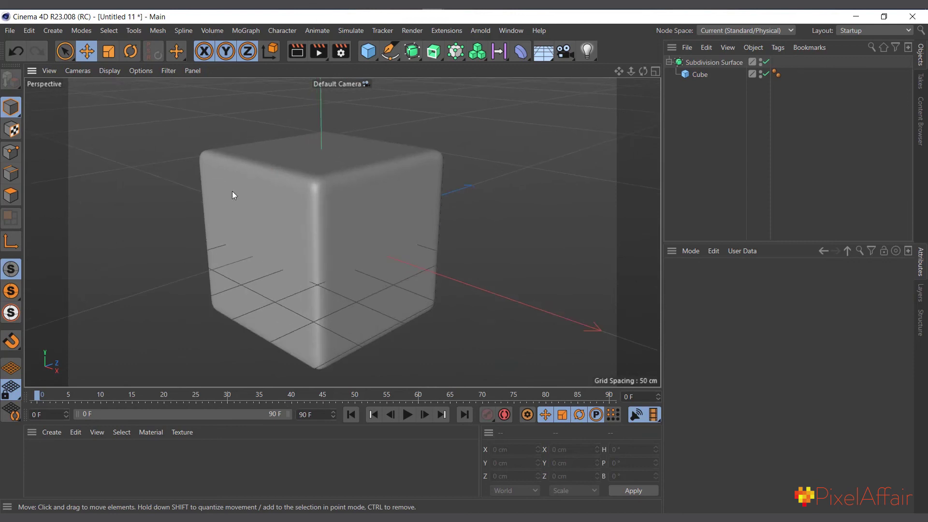
Step: Disable the Subdivision Surface generator and examine the unsmoothed cube
left_click(766, 62)
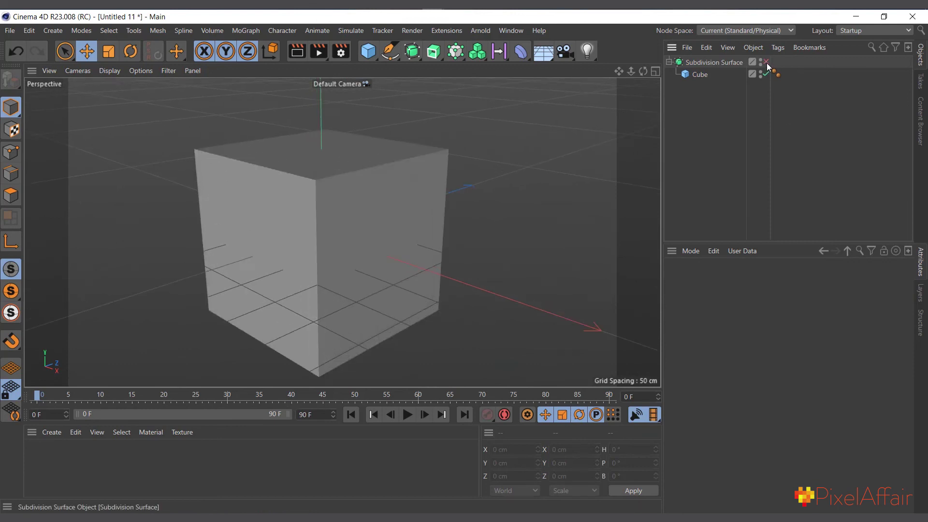
scroll(304, 169, "up", 6)
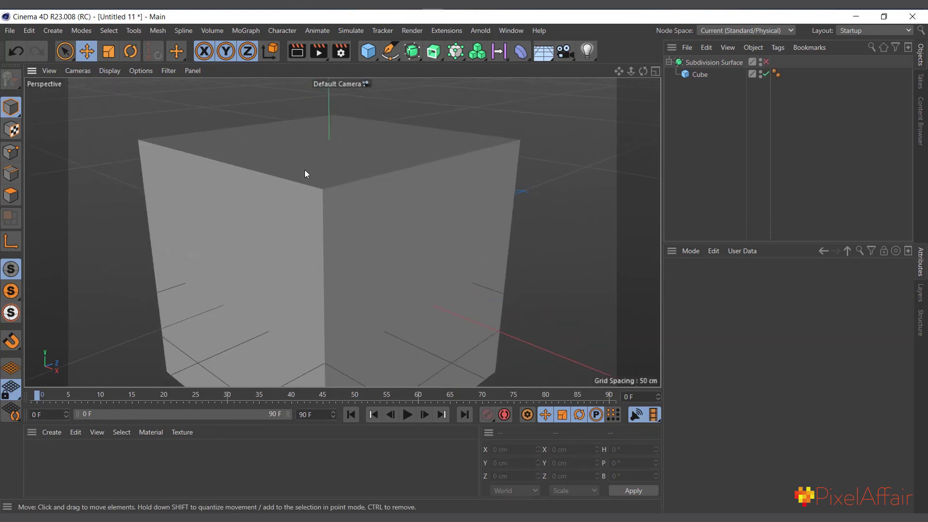
scroll(365, 229, "down", 2)
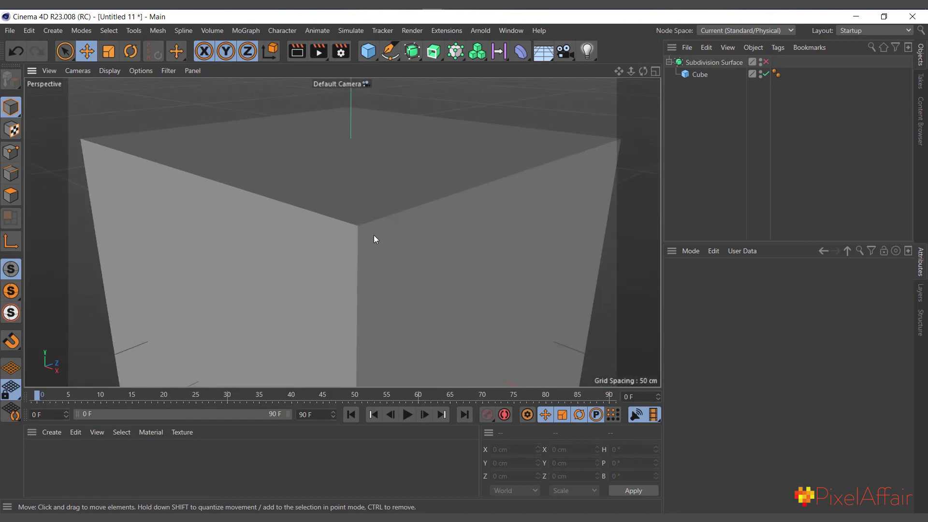
scroll(347, 156, "down", 6)
scroll(356, 164, "down", 3)
scroll(354, 164, "up", 3)
scroll(322, 170, "down", 4)
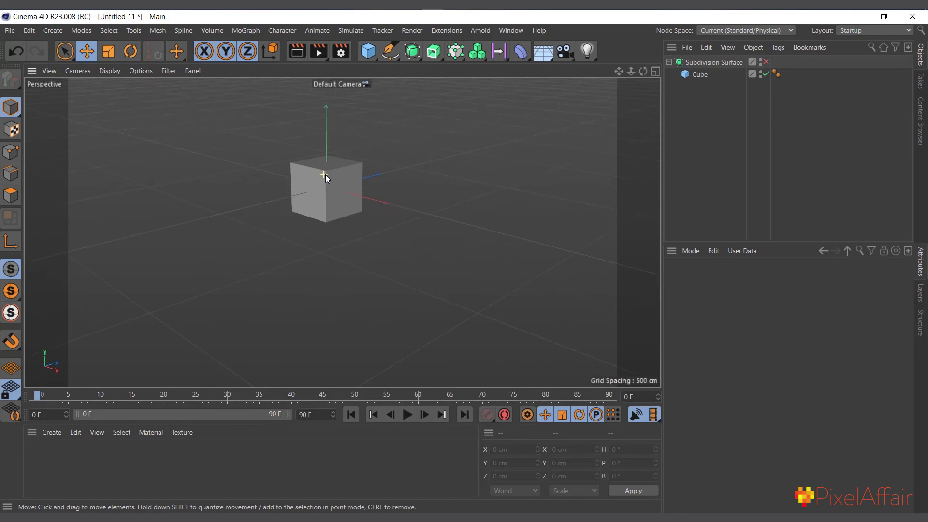
scroll(344, 175, "up", 1)
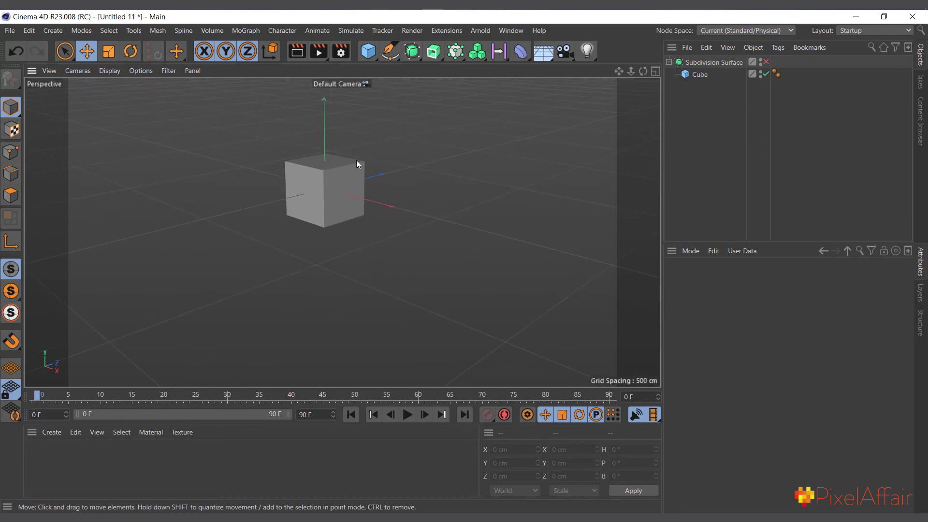
Step: Add a Platonic primitive and nest it under the Subdivision Surface alongside the Cube
left_click(368, 52)
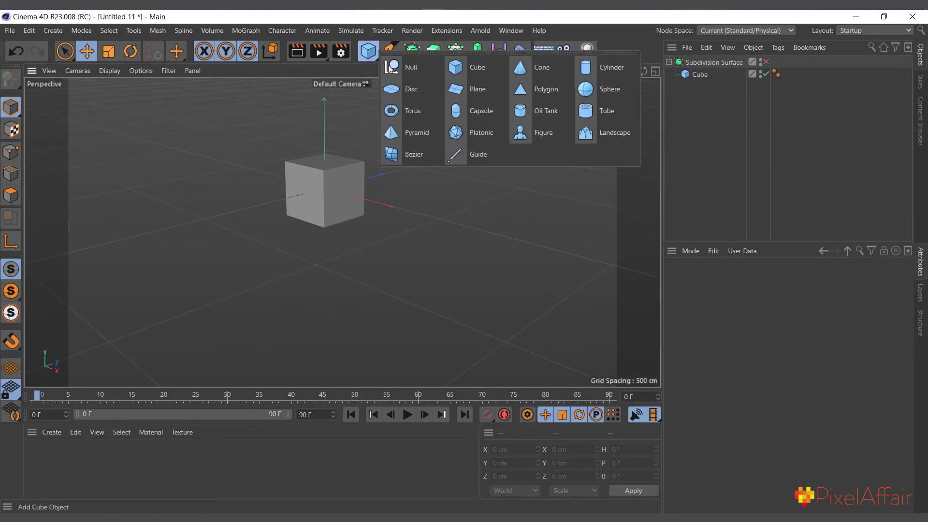
left_click(476, 134)
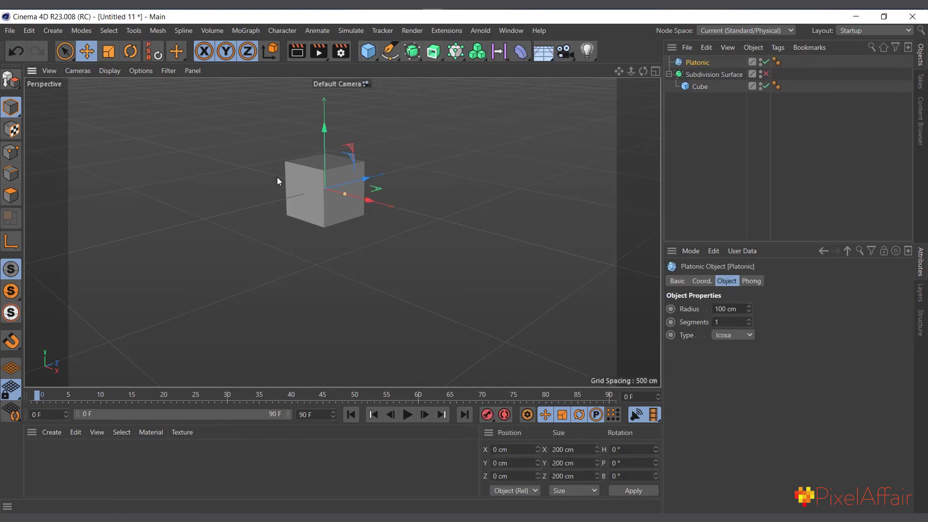
left_click(109, 51)
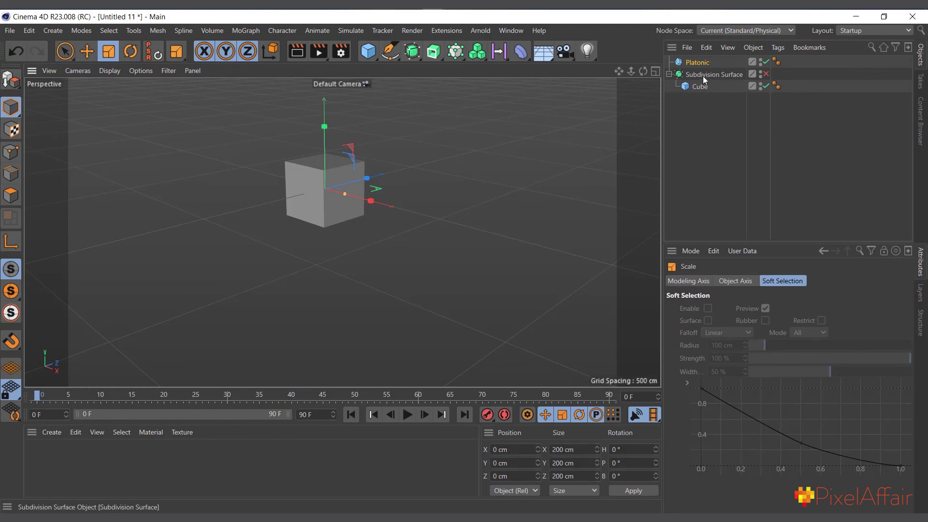
left_click_drag(697, 63, 706, 75)
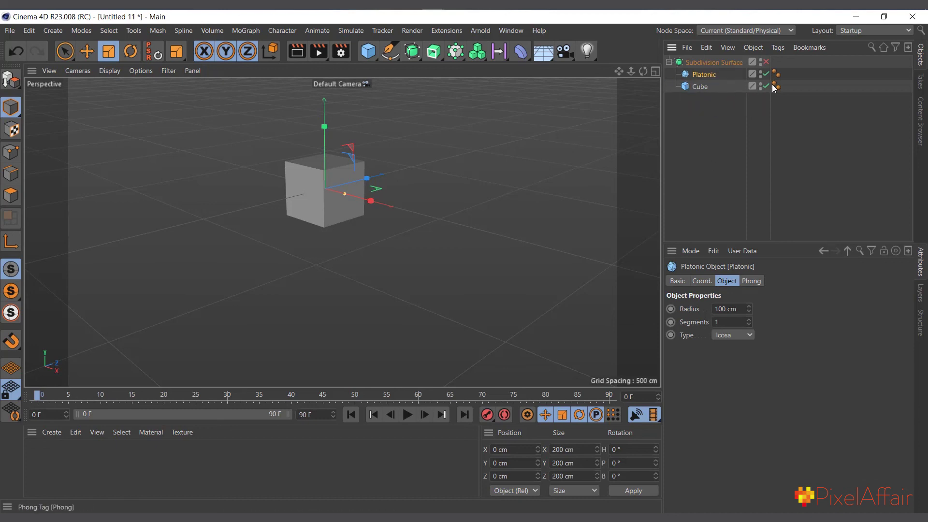
Step: Delete the Cube from the Subdivision Surface and re-enable the generator so it smooths the Platonic
left_click(704, 87)
key("Delete")
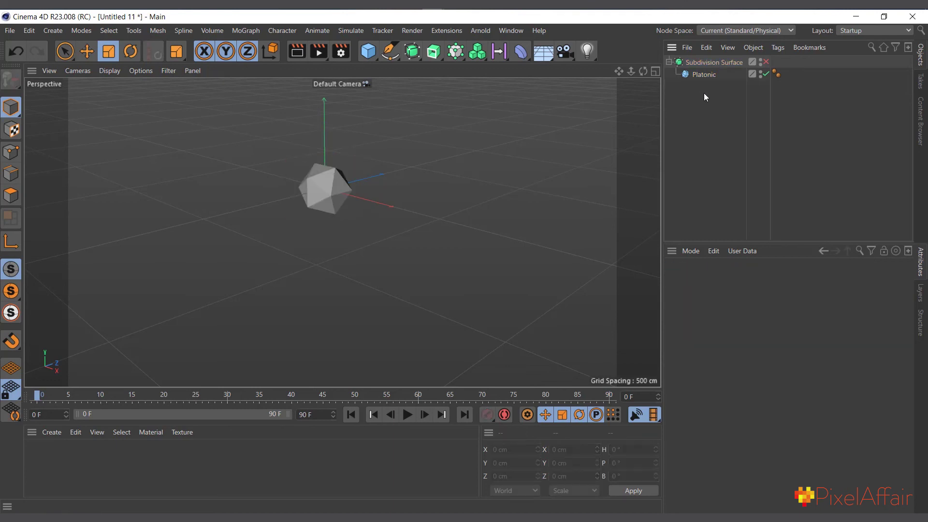
left_click(766, 62)
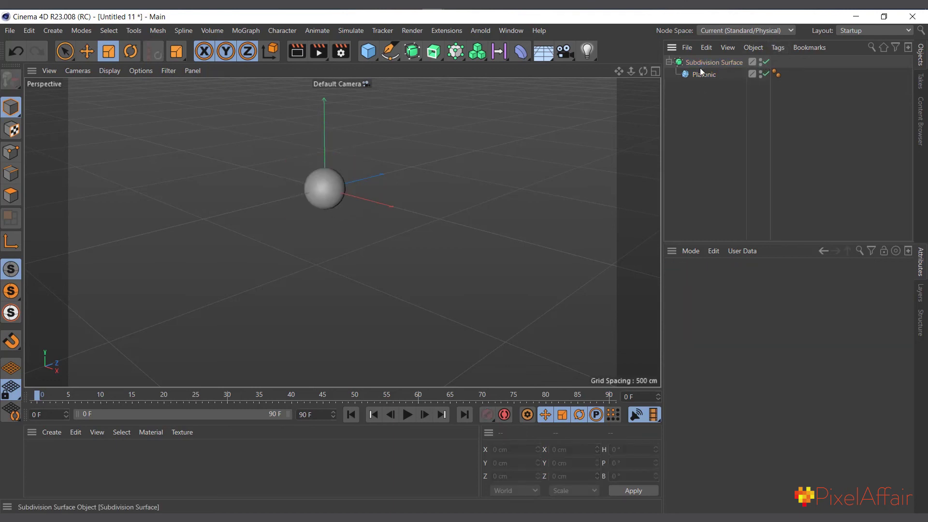
Step: Set the Platonic's segments to 6 and deselect it to inspect its smoothed edges
scroll(271, 170, "up", 10)
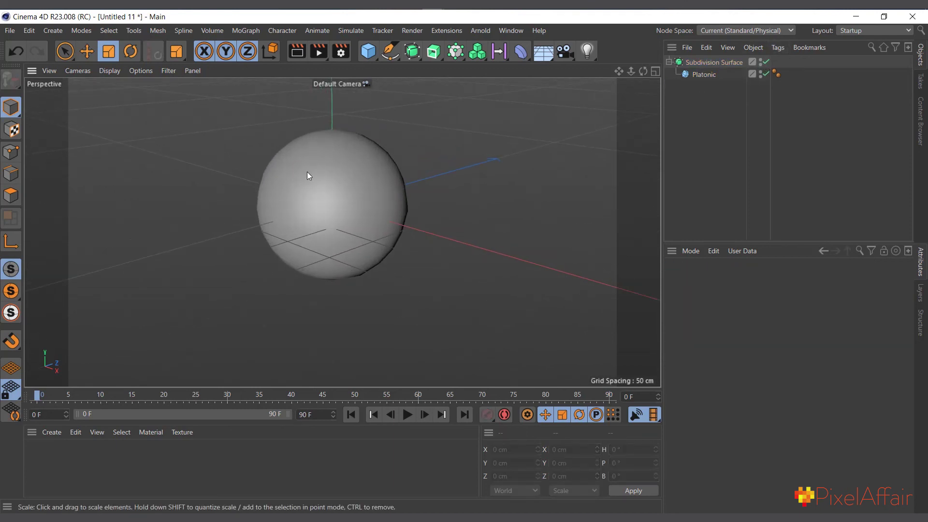
left_click(703, 75)
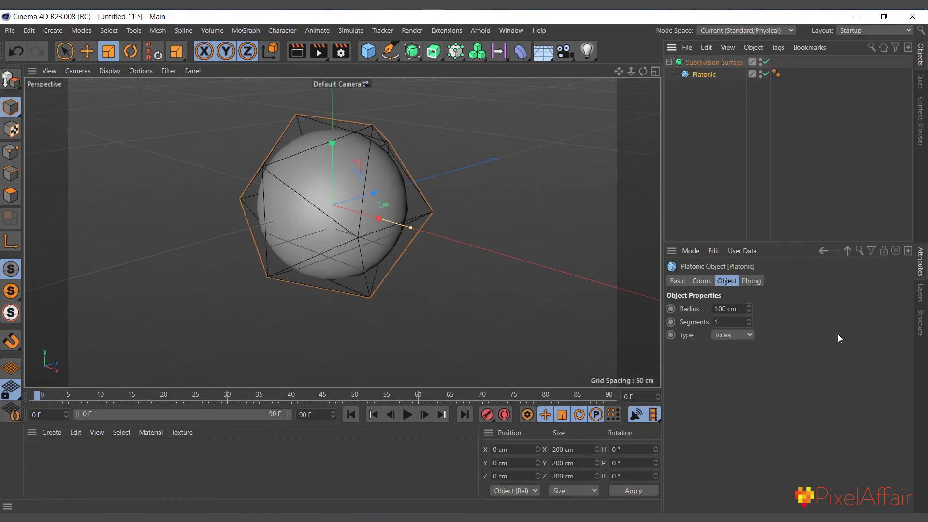
left_click(750, 321)
left_click(751, 321)
left_click(751, 321)
left_click(750, 320)
left_click(751, 321)
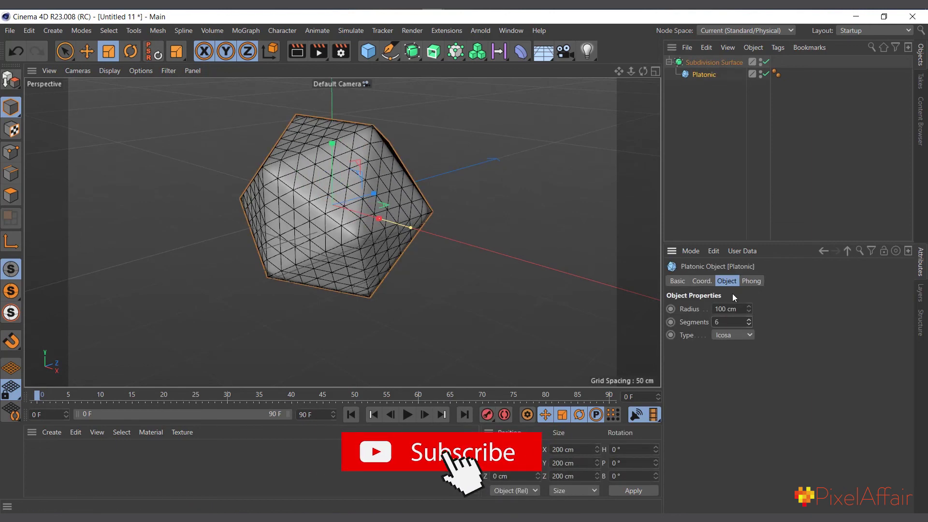
left_click(698, 170)
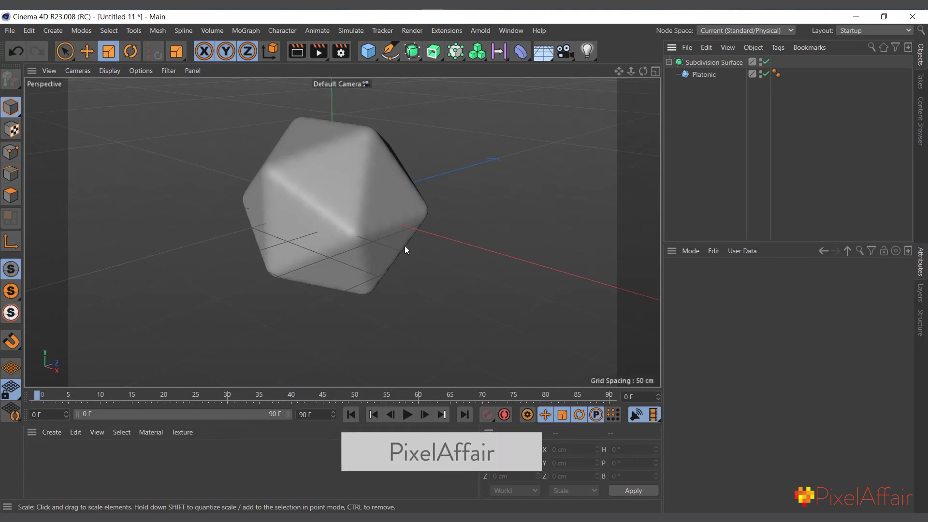
Step: Set the Subdivision Surface's Subdivision Editor value to 3
left_click(706, 62)
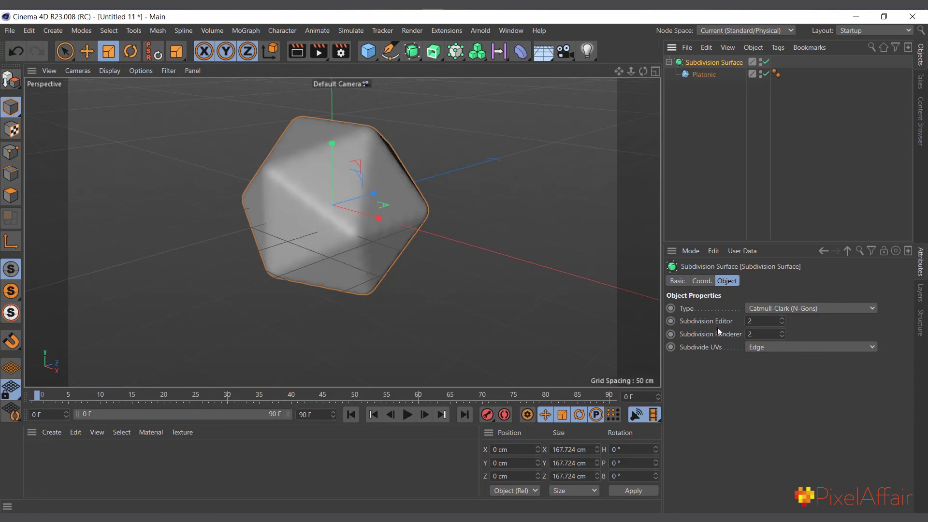
left_click(783, 319)
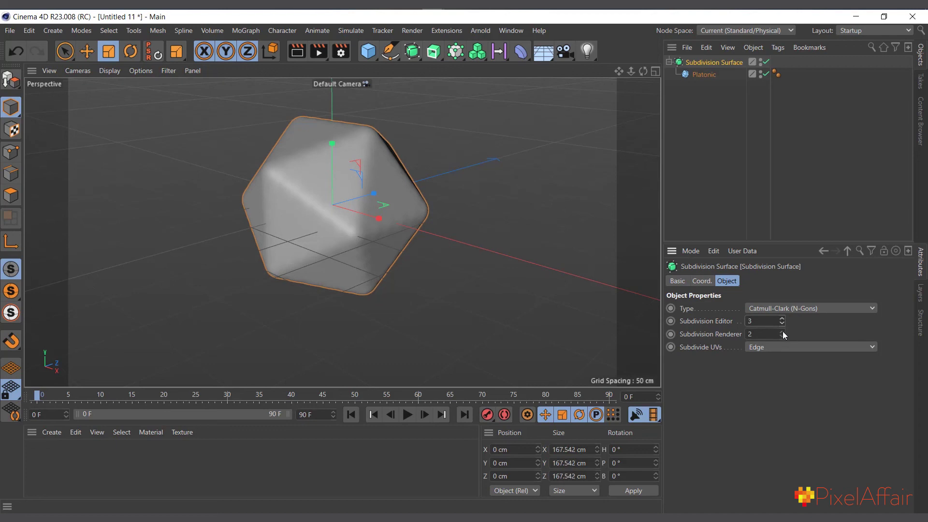